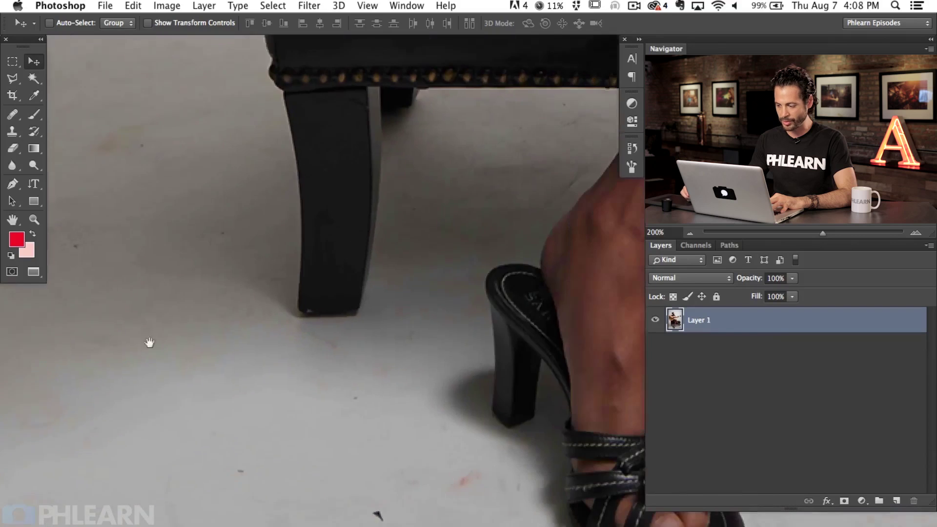
- Look over the marks on the studio floor and duplicate Layer 1
left_click_drag(596, 382, 360, 330)
left_click_drag(603, 333, 358, 331)
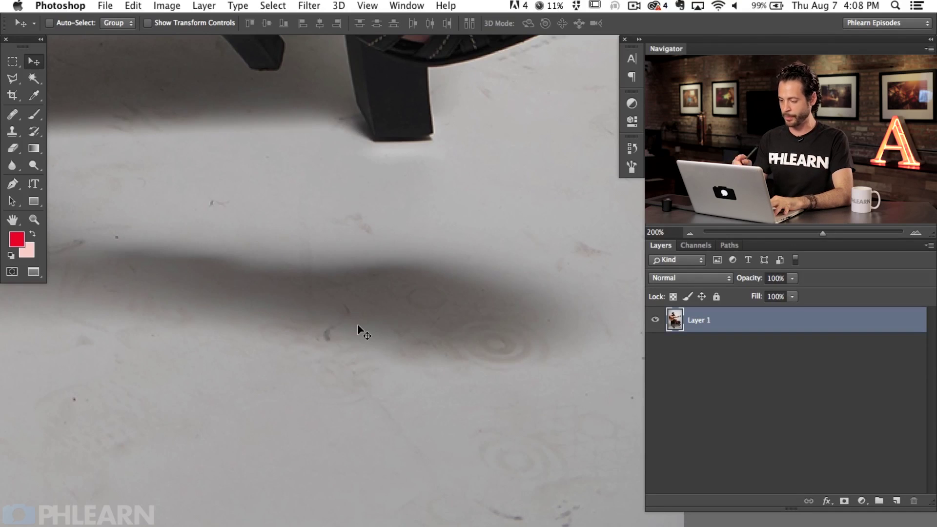
key("super+minus")
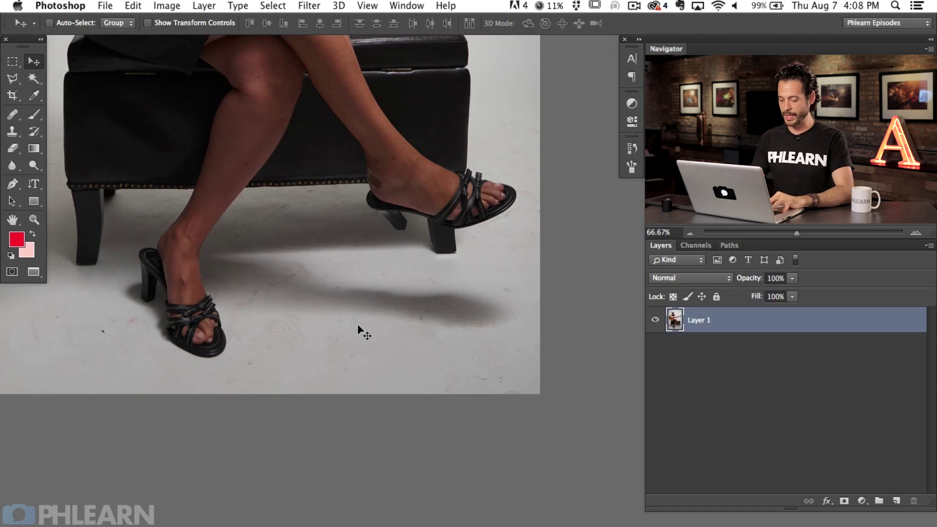
key("super+j")
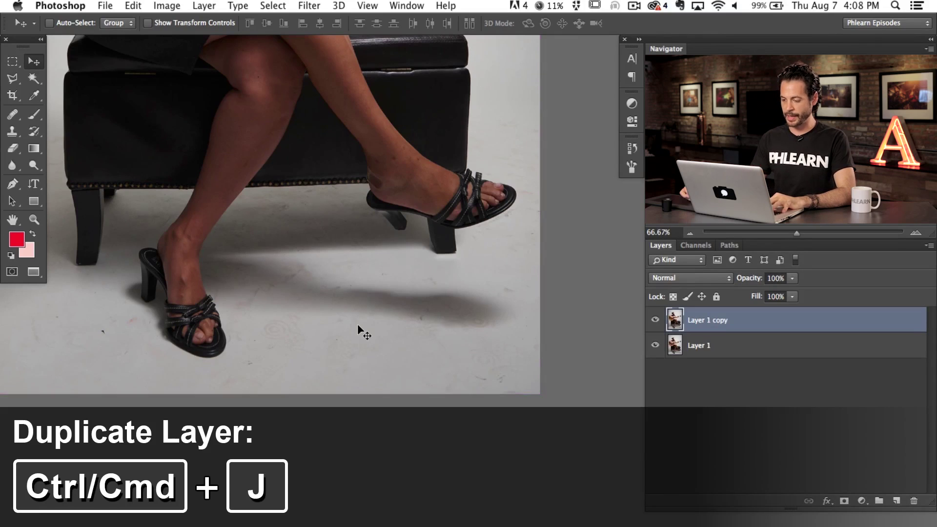
- Open the Median noise filter for the duplicated layer, with its dialog clear of the floor beside the front foot
key("super+plus")
left_click_drag(390, 430, 431, 446)
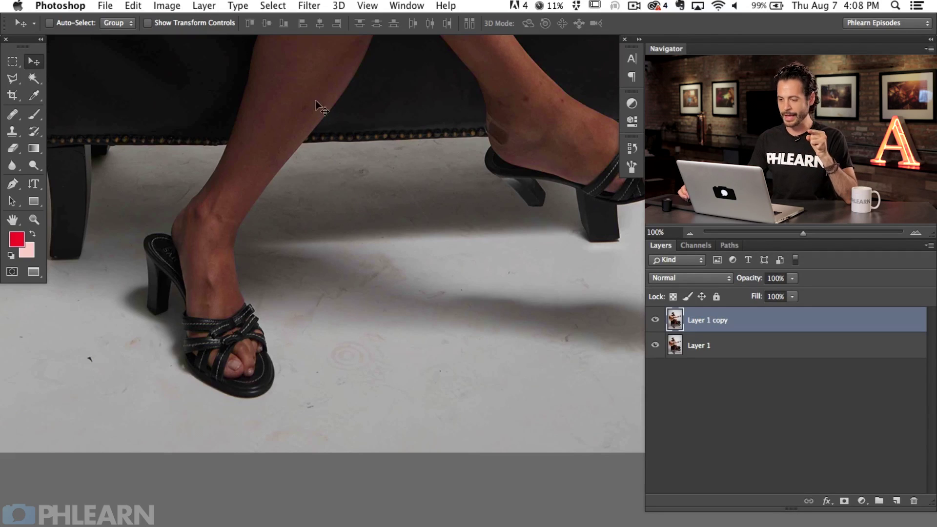
left_click(311, 5)
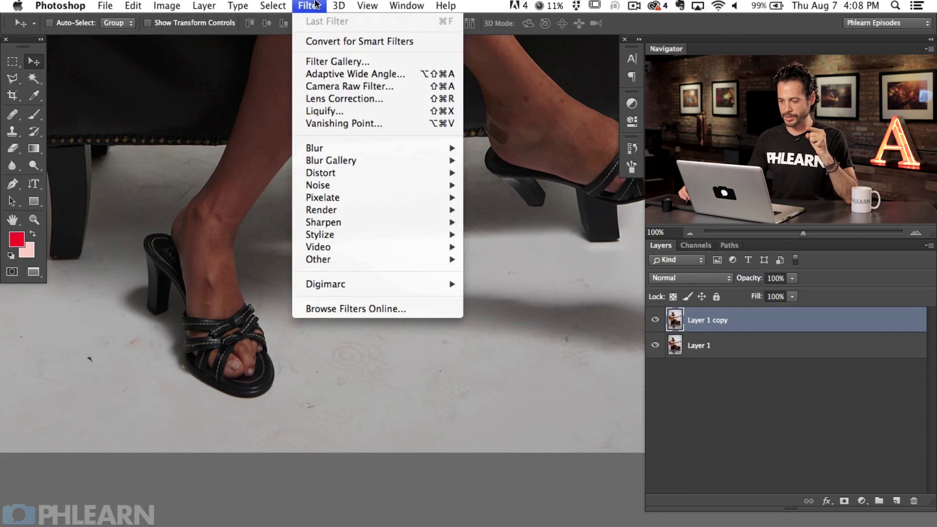
mouse_move(352, 188)
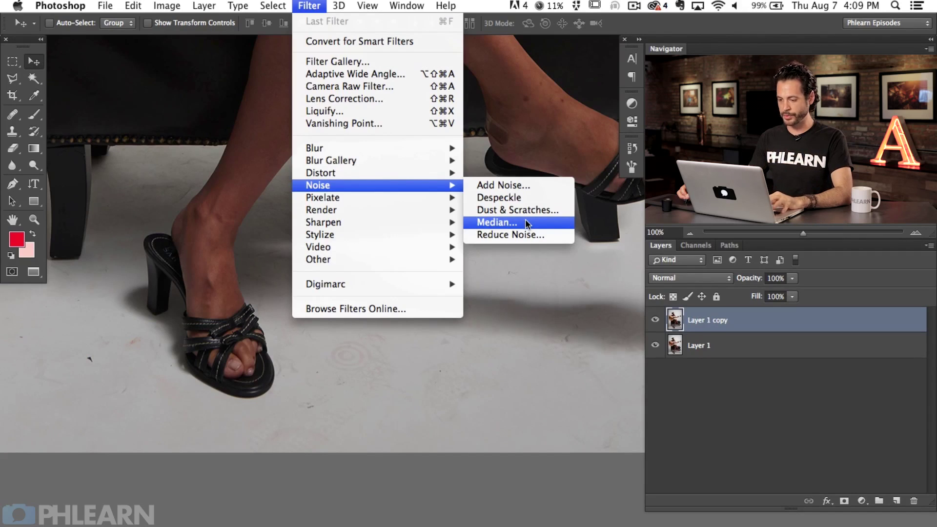
left_click(530, 227)
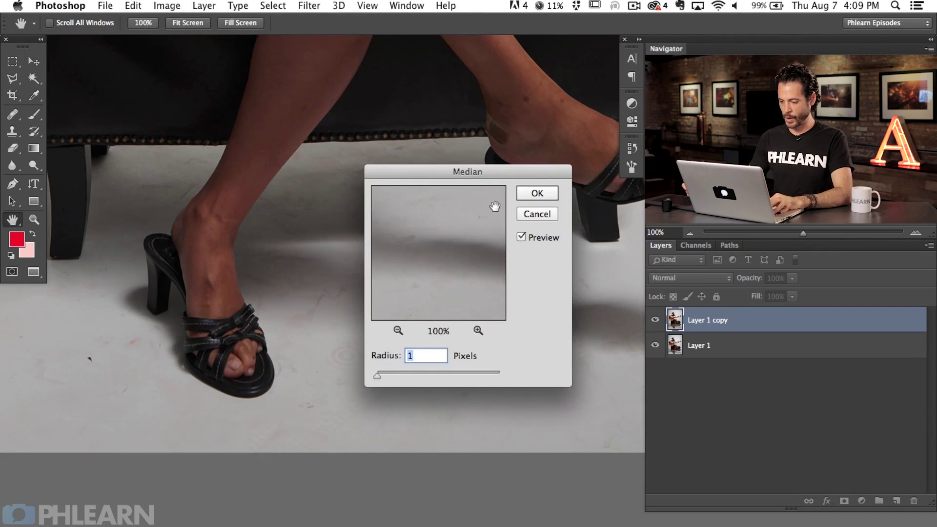
key("super+plus")
left_click_drag(235, 424, 366, 365)
left_click_drag(445, 171, 476, 201)
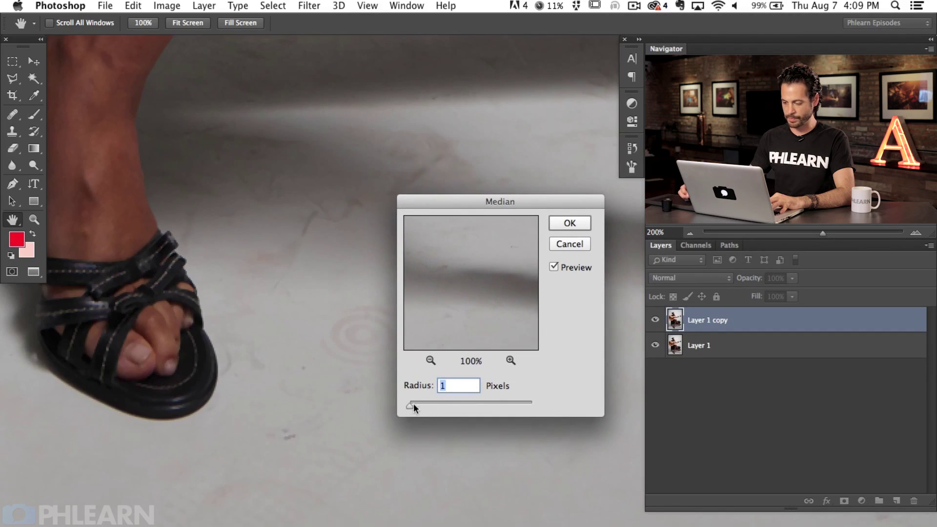
- Raise the Median radius to 14 pixels, judging the smoothing of the floor marks in the preview
key("Up")
key("Up")
key("Down")
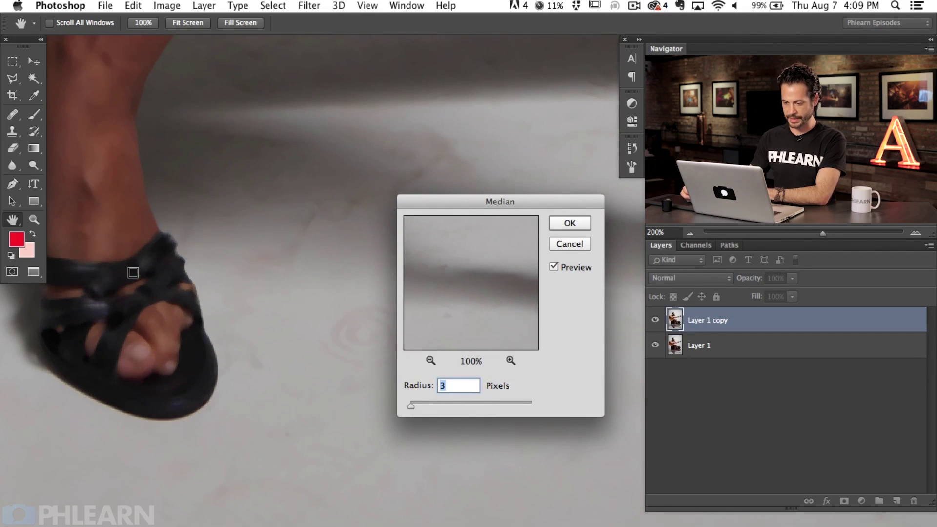
key("Up")
key("Up")
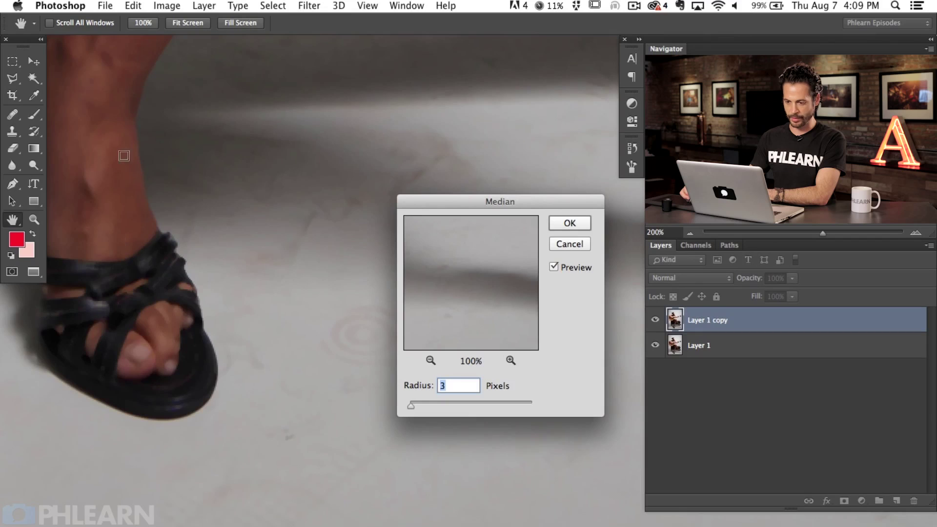
key("Up")
key("Up")
key("Up")
key("Up")
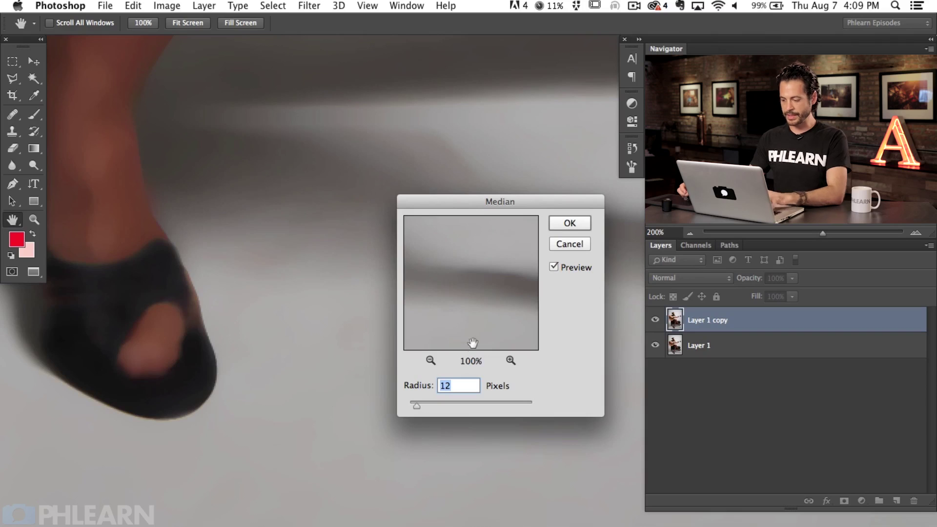
key("super+minus")
left_click_drag(218, 331, 195, 376)
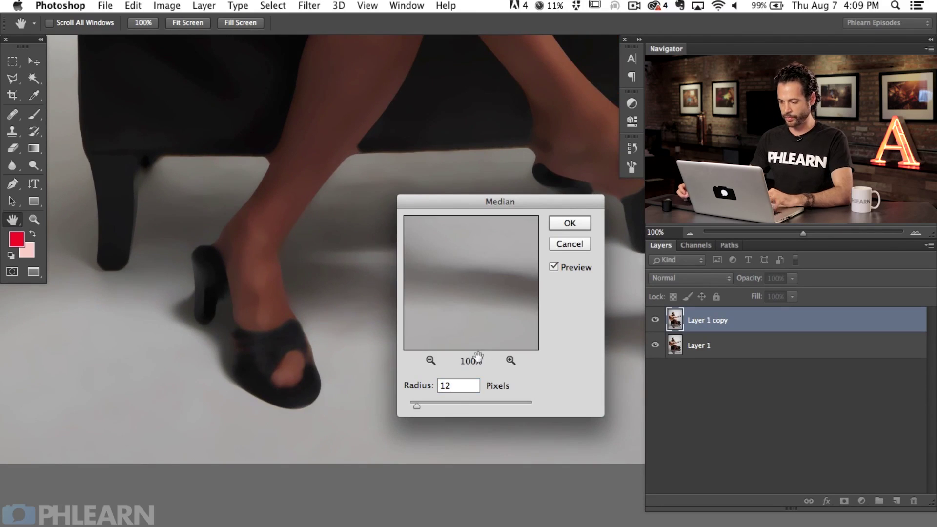
double_click(456, 386)
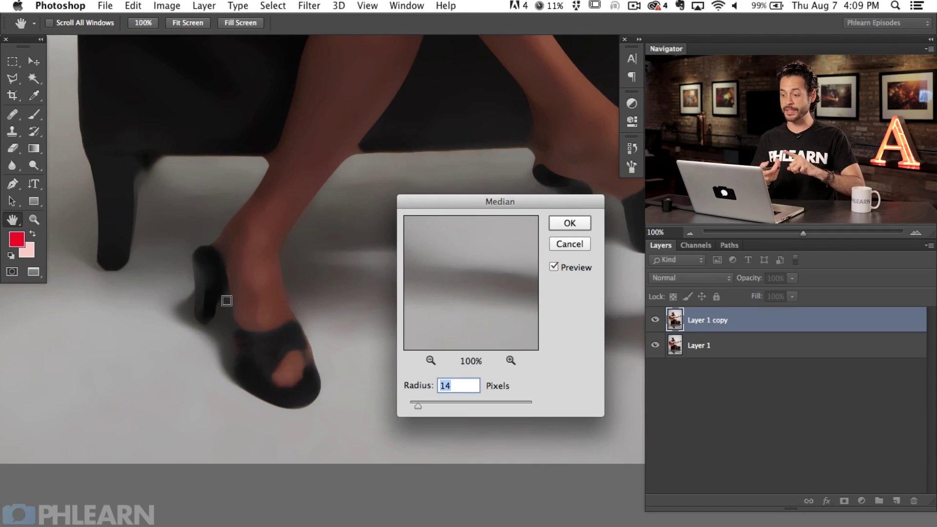
- Check the Median preview across the figure and floor, and apply the filter to the layer copy
scroll(306, 244, "up", 15)
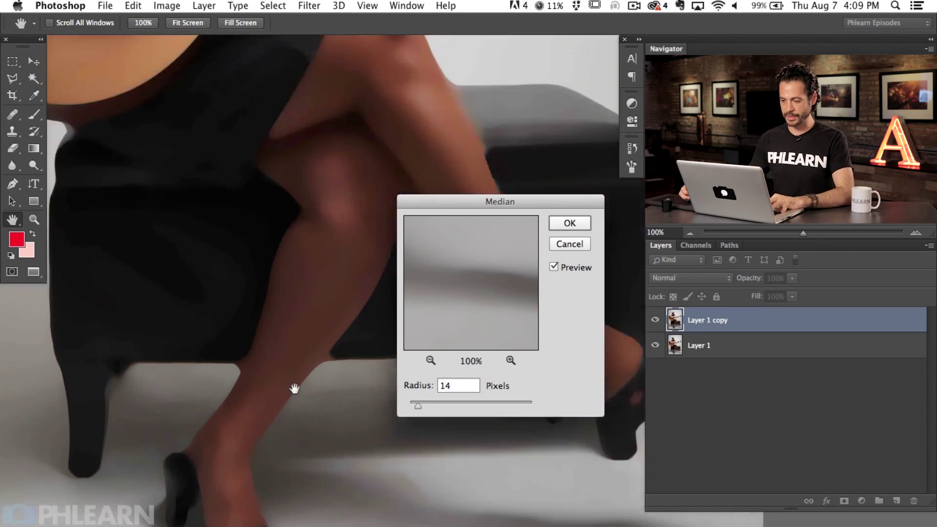
scroll(316, 365, "up", 5)
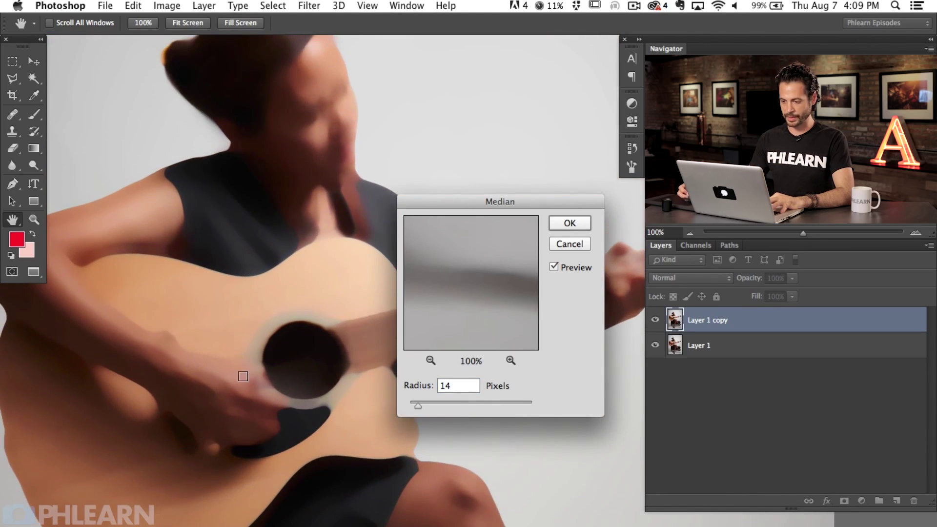
scroll(288, 358, "down", 20)
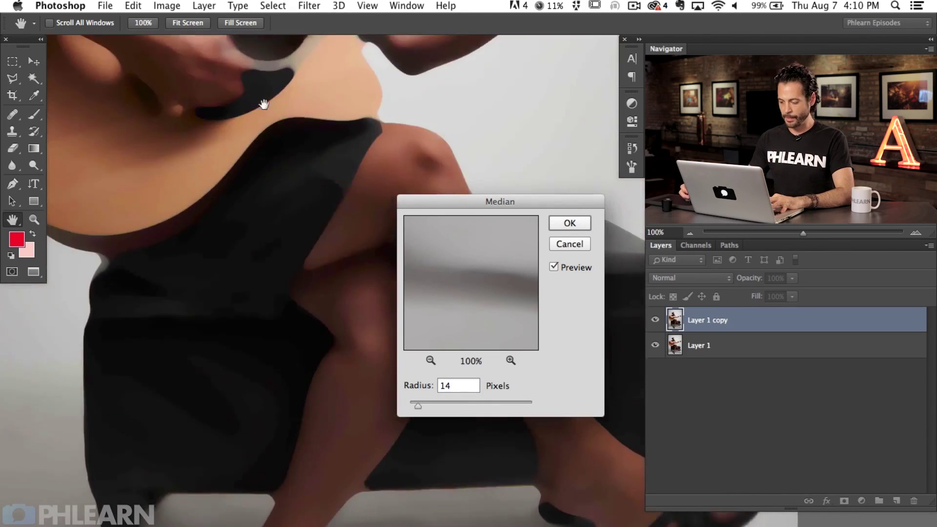
scroll(194, 281, "down", 5)
scroll(226, 303, "right", 10)
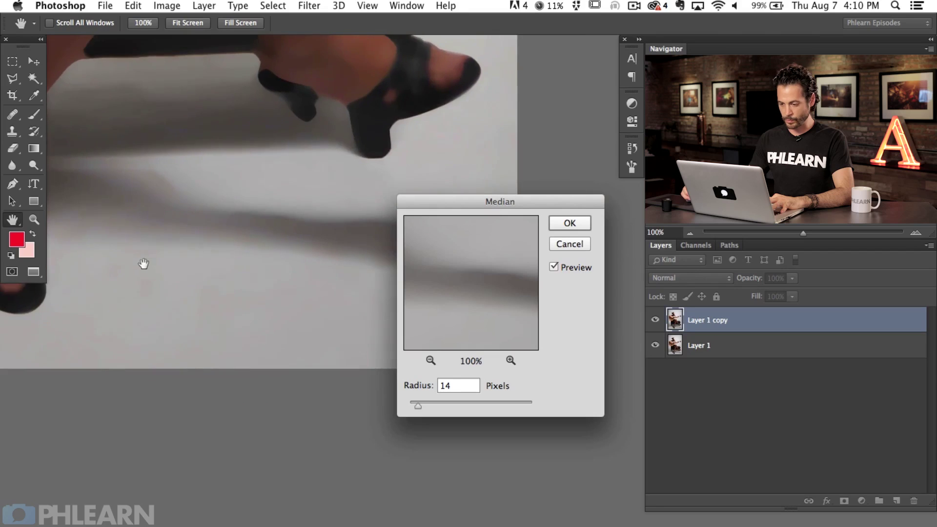
scroll(195, 272, "up", 5)
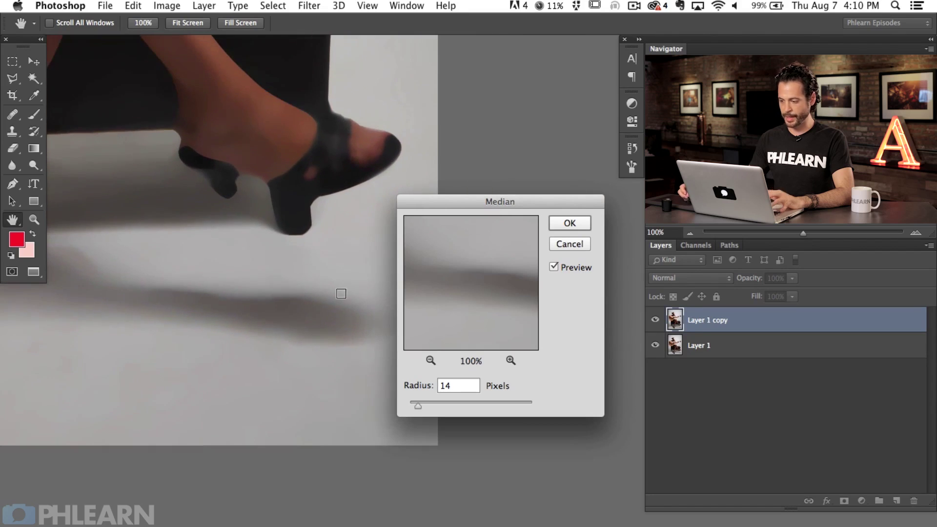
left_click(570, 223)
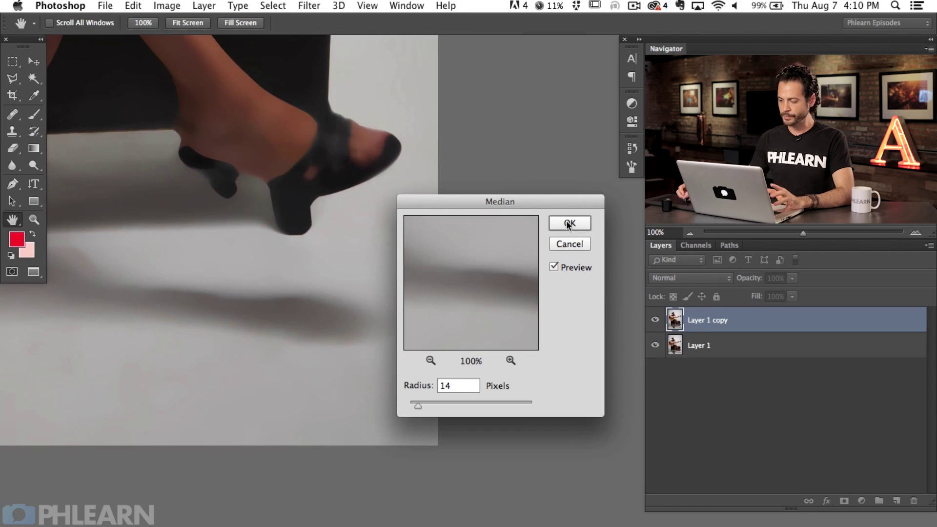
- Compare the floor and the foot's shadow with the filtered layer copy repeatedly hidden and shown
key("super+plus")
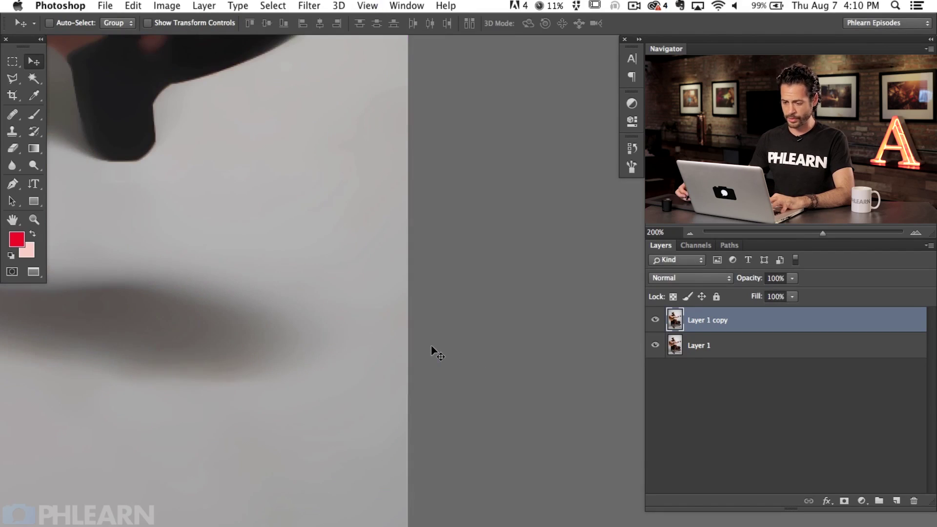
scroll(361, 371, "left", 10)
scroll(361, 371, "down", 2)
scroll(389, 351, "up", 3)
scroll(390, 351, "left", 2)
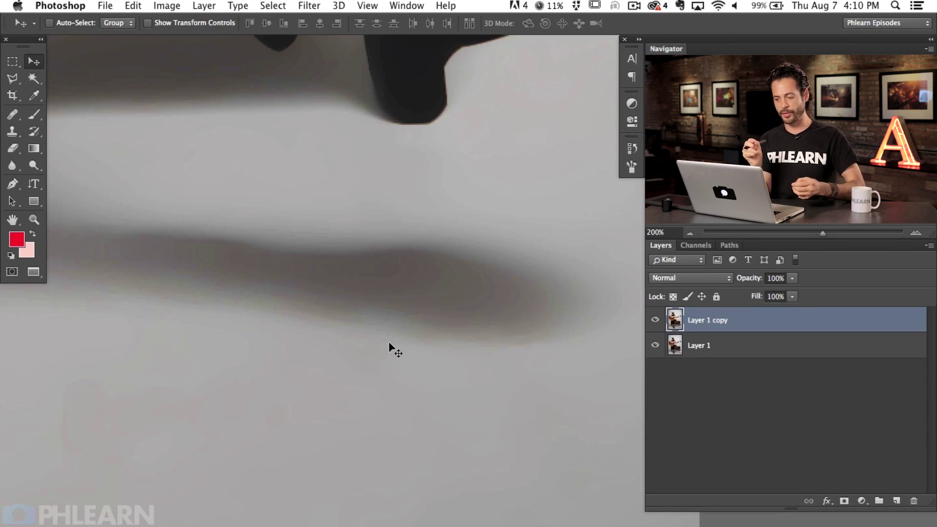
left_click_drag(334, 378, 414, 379)
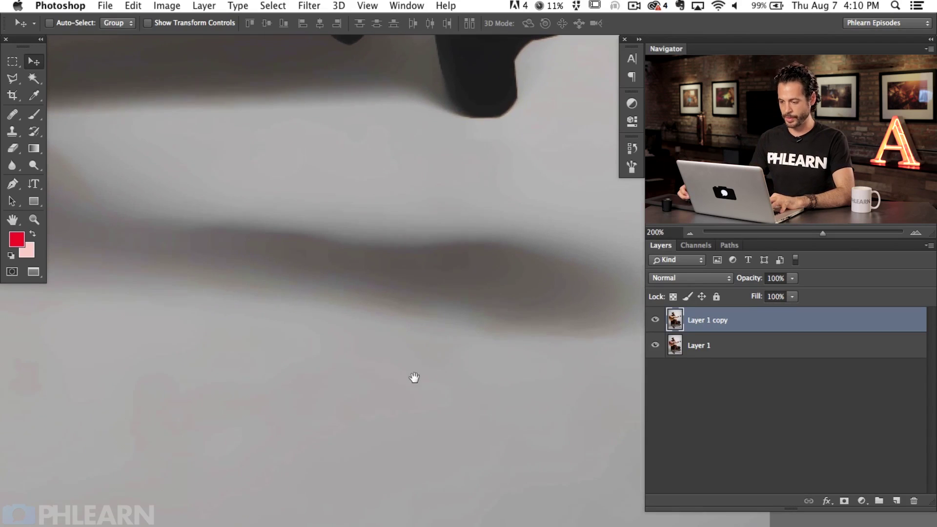
left_click(654, 320)
left_click(655, 321)
left_click(655, 320)
left_click(655, 320)
left_click(654, 321)
left_click(654, 322)
left_click(654, 322)
left_click(654, 322)
left_click(654, 322)
left_click(654, 322)
left_click(654, 322)
left_click(654, 322)
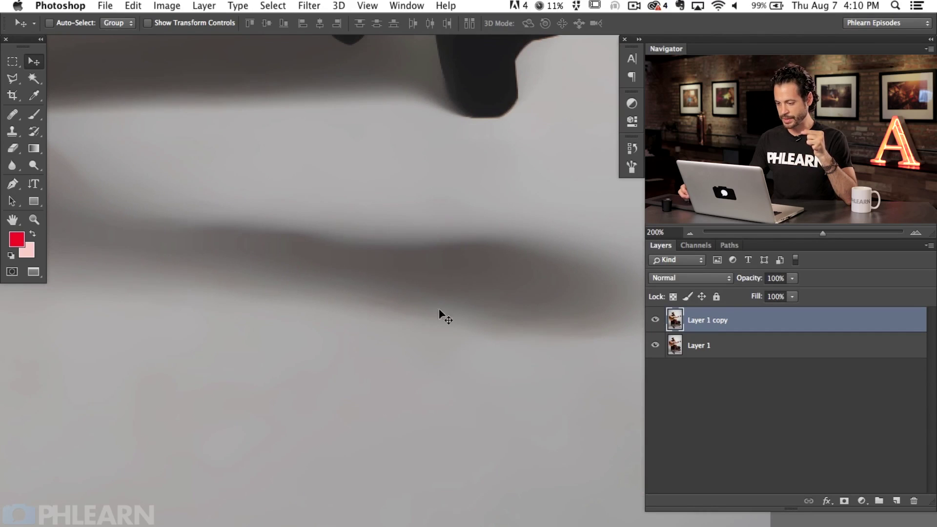
left_click(654, 322)
left_click(655, 321)
left_click(654, 321)
left_click(655, 321)
left_click(655, 321)
left_click(656, 322)
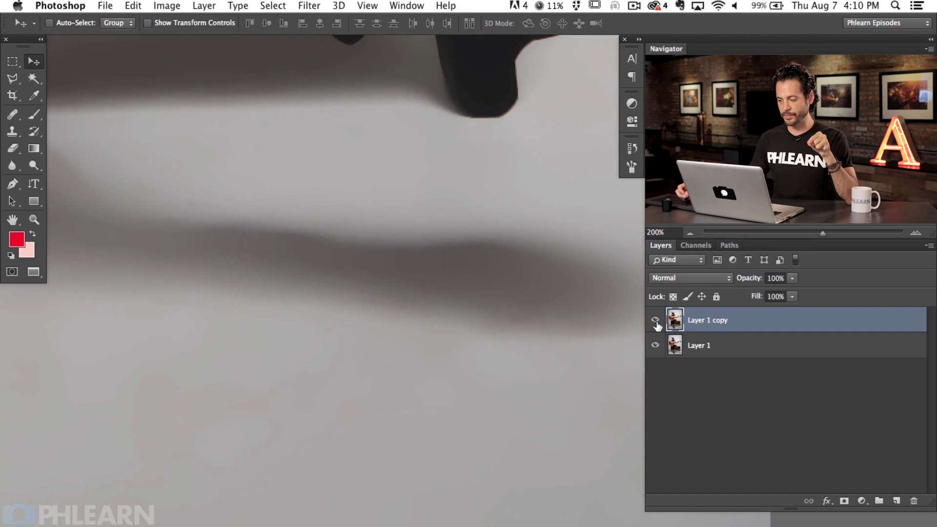
left_click(656, 323)
left_click(656, 323)
left_click(655, 323)
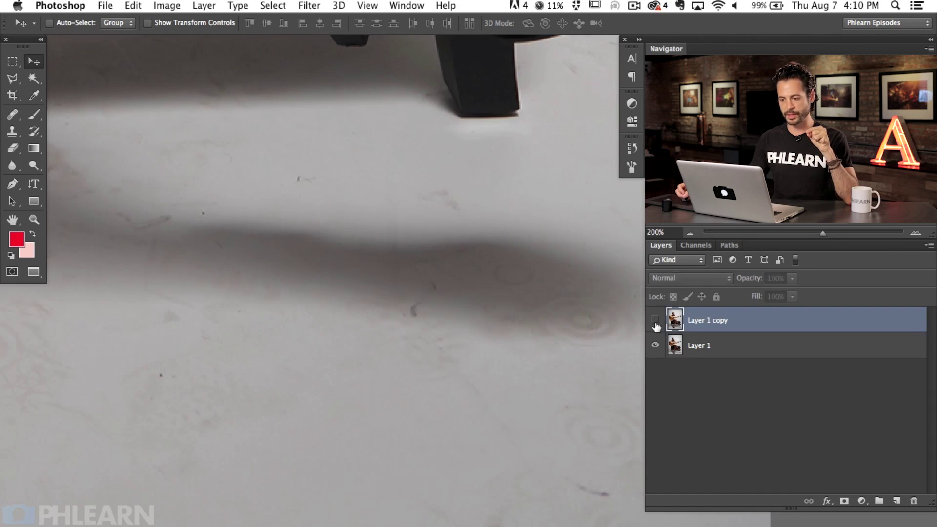
left_click(656, 324)
left_click(658, 326)
left_click(656, 324)
left_click(654, 323)
left_click(653, 323)
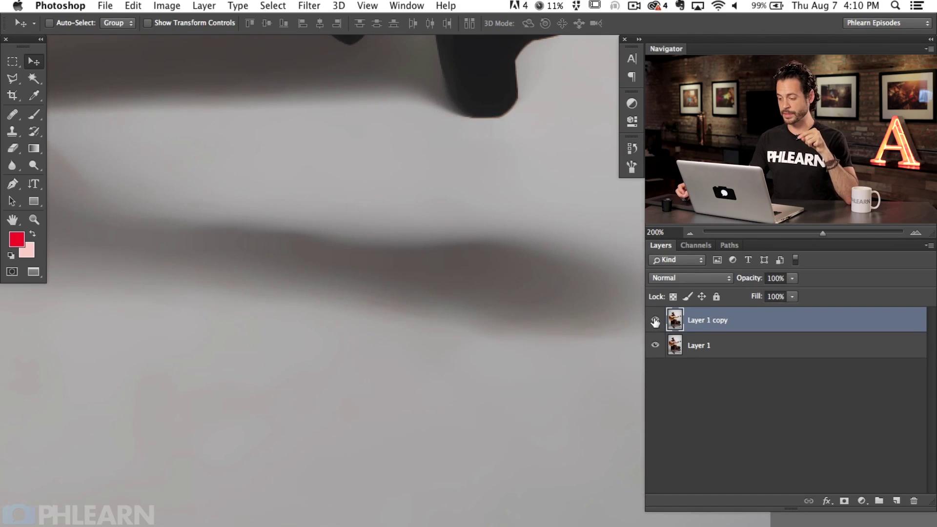
- Compare the raised foot's sandal and heel with the filtered layer copy hidden and shown
left_click_drag(482, 253, 462, 415)
left_click(656, 322)
left_click(656, 323)
left_click(656, 322)
left_click(657, 322)
left_click(656, 322)
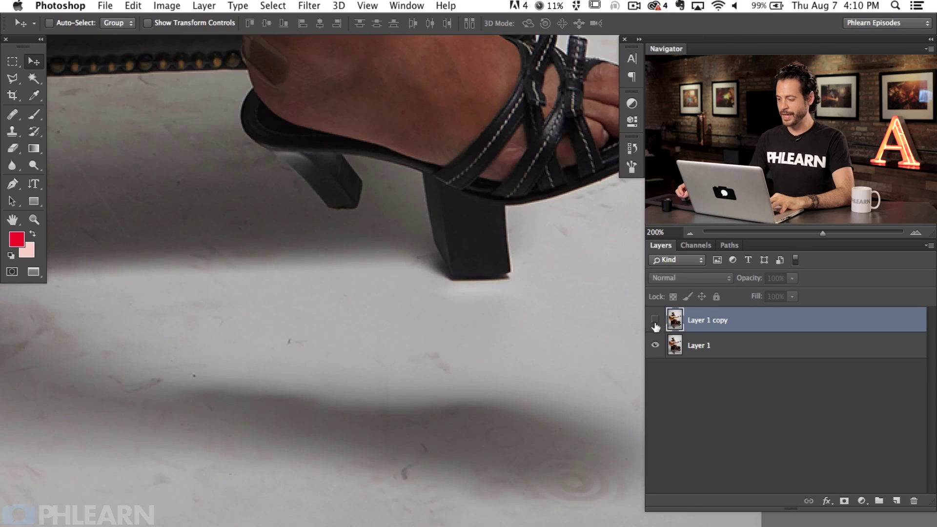
left_click(654, 323)
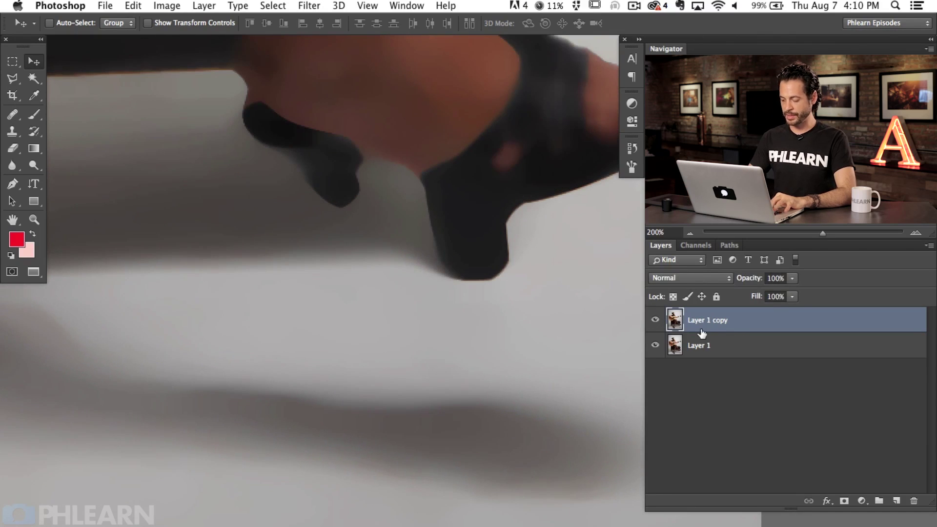
- Add a layer mask to Layer 1 copy and invert it to black
key("super+alt+m")
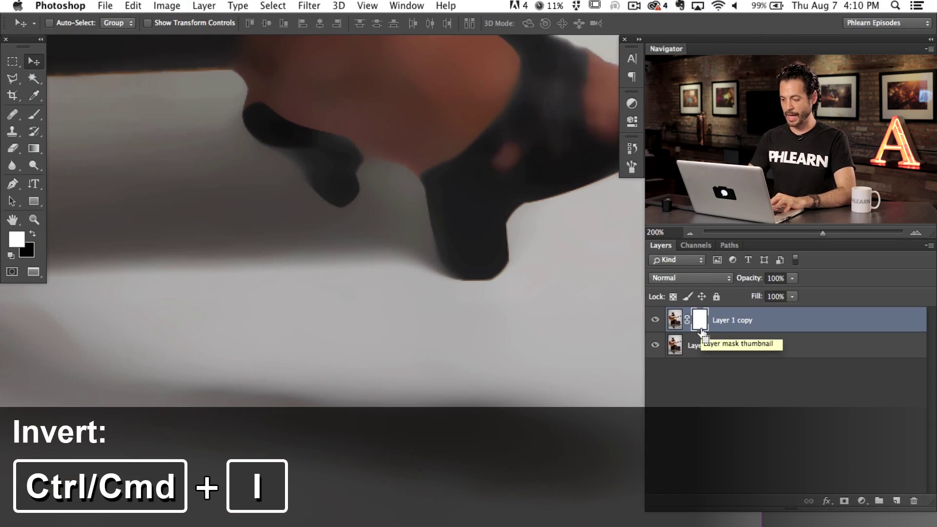
key("super+i")
key("super+minus")
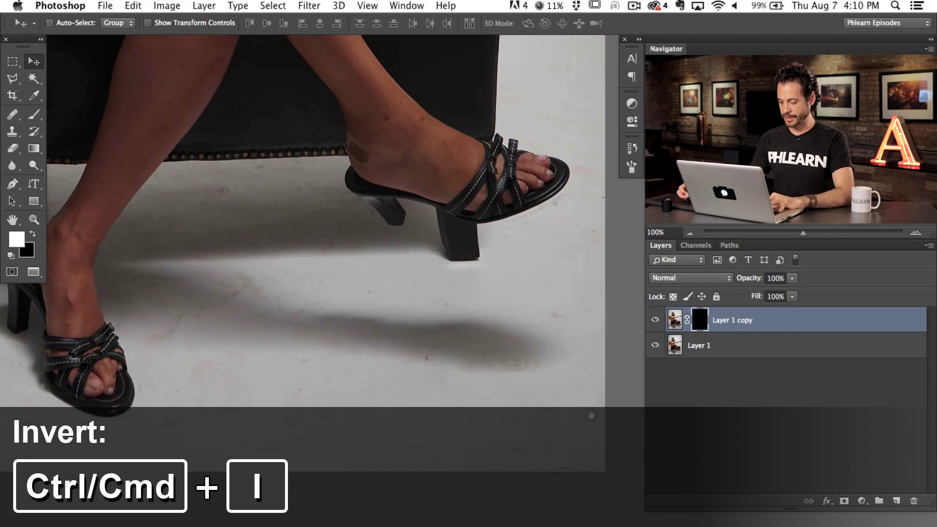
- Paint white on the mask over the floor and shadow between the feet, using the Brush at 60% and 70% flow
key("b")
left_click_drag(397, 336, 400, 405)
mouse_move(443, 382)
left_mouse_down()
mouse_move(439, 451)
mouse_move(507, 411)
left_mouse_up()
key("shift+6")
mouse_move(479, 372)
left_mouse_down()
mouse_move(521, 377)
mouse_move(460, 374)
left_mouse_up()
left_click_drag(449, 372, 410, 374)
key("shift+7")
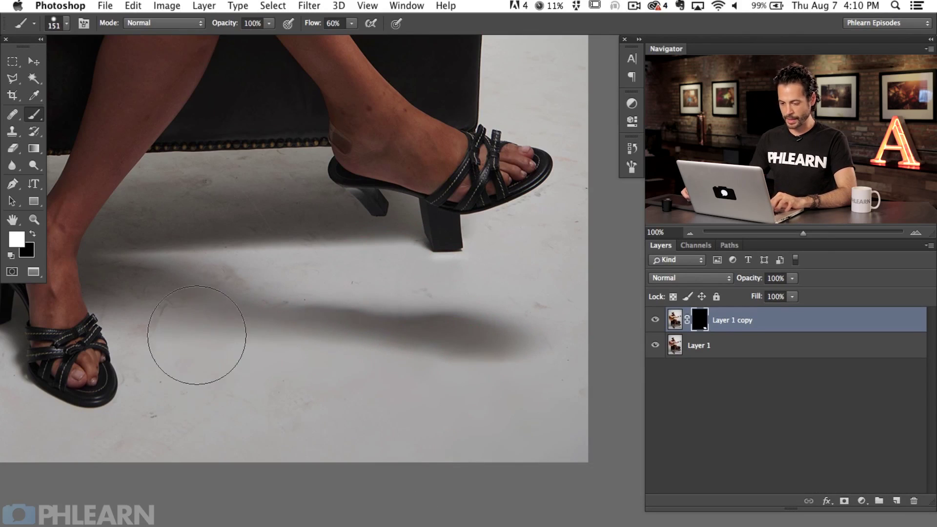
left_click_drag(215, 321, 195, 319)
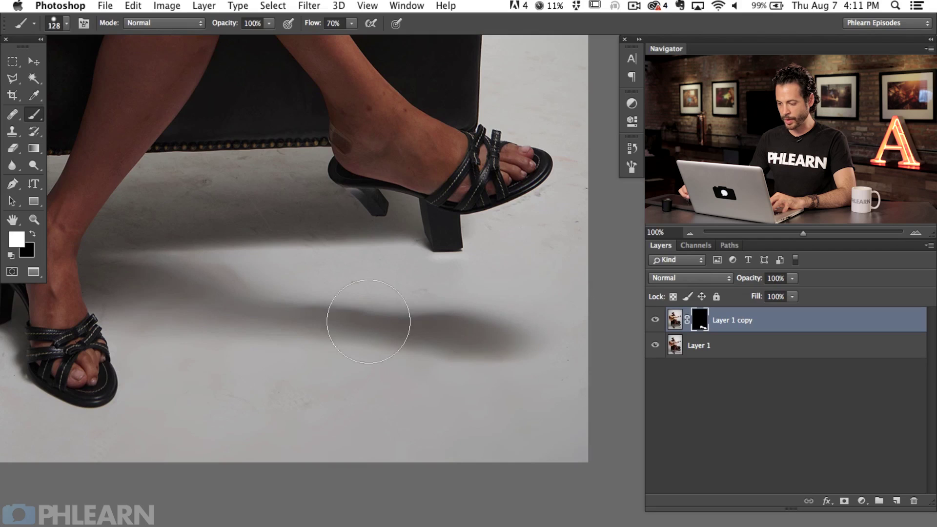
- Paint white on the mask over the floor around the front foot's sandal, from its toe back to its heel
left_click_drag(338, 385, 631, 359)
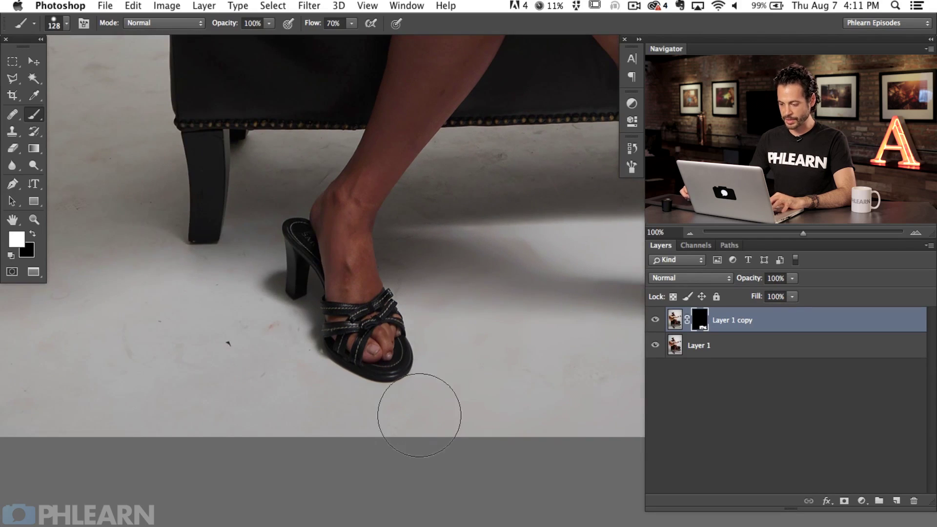
key("super+plus")
key("super+plus")
left_click_drag(374, 481, 540, 256)
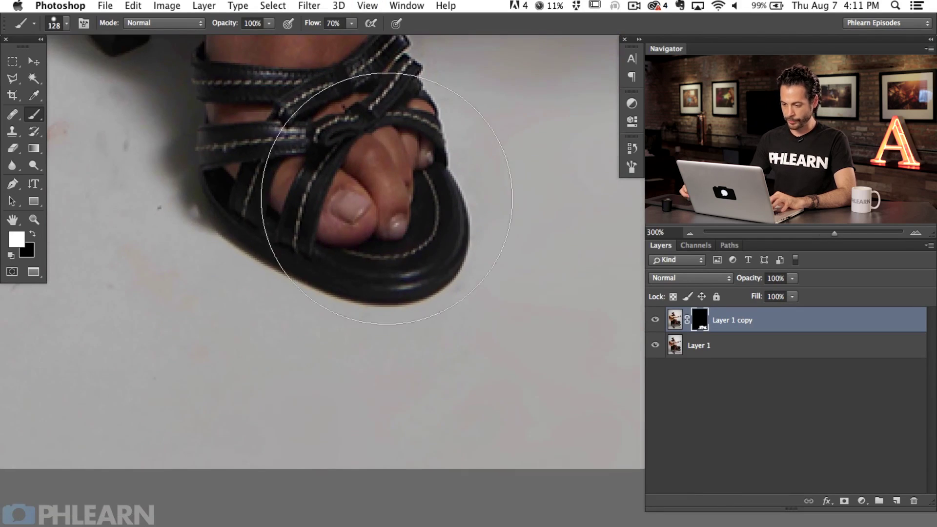
mouse_move(122, 300)
left_mouse_down()
mouse_move(101, 275)
mouse_move(76, 168)
left_mouse_up()
mouse_move(118, 226)
left_mouse_down()
mouse_move(313, 338)
mouse_move(304, 322)
left_mouse_up()
mouse_move(258, 224)
left_mouse_down()
mouse_move(212, 188)
mouse_move(167, 186)
mouse_move(113, 343)
left_mouse_up()
- Enlarge the brush to 119 px and paint white on the mask over the marked floor at the image's lower left corner
scroll(268, 429, "up", 5)
scroll(268, 429, "left", 3)
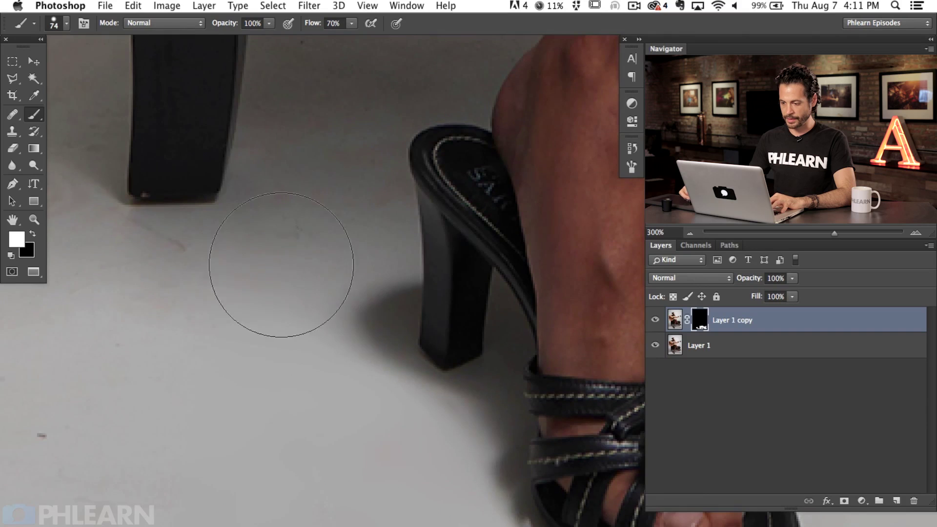
scroll(240, 310, "down", 3)
scroll(240, 310, "left", 2)
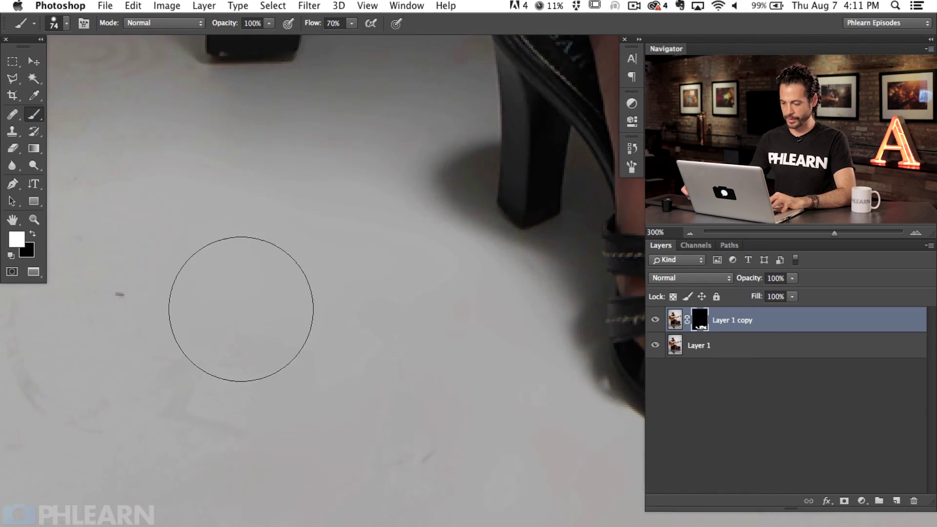
key("super+minus")
scroll(373, 410, "down", 3)
scroll(372, 409, "left", 2)
key("bracketright")
key("bracketright")
key("bracketright")
key("bracketright")
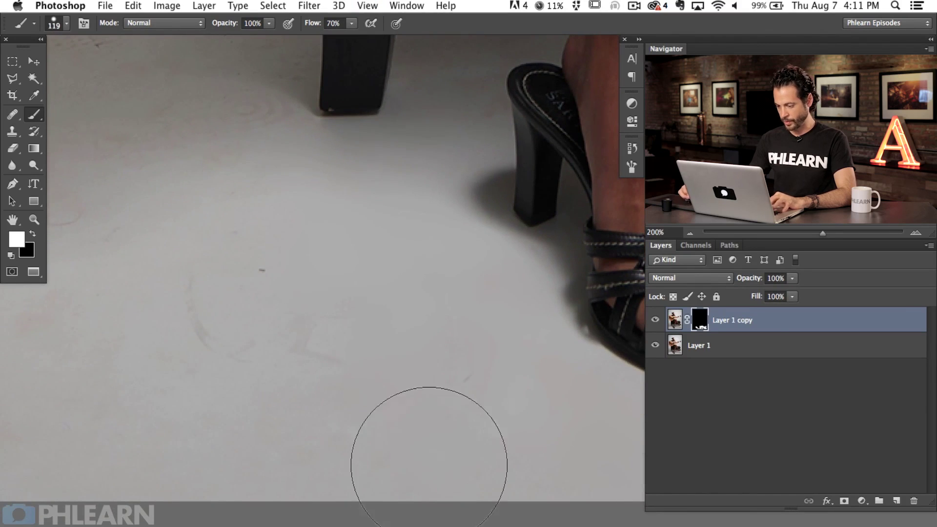
left_click_drag(264, 384, 457, 357)
left_click_drag(129, 473, 152, 371)
left_click_drag(225, 305, 198, 471)
- Paint white on the mask over the floor along the image's left edge, beside the stool and its front leg
scroll(198, 471, "up", 2)
scroll(198, 471, "left", 1)
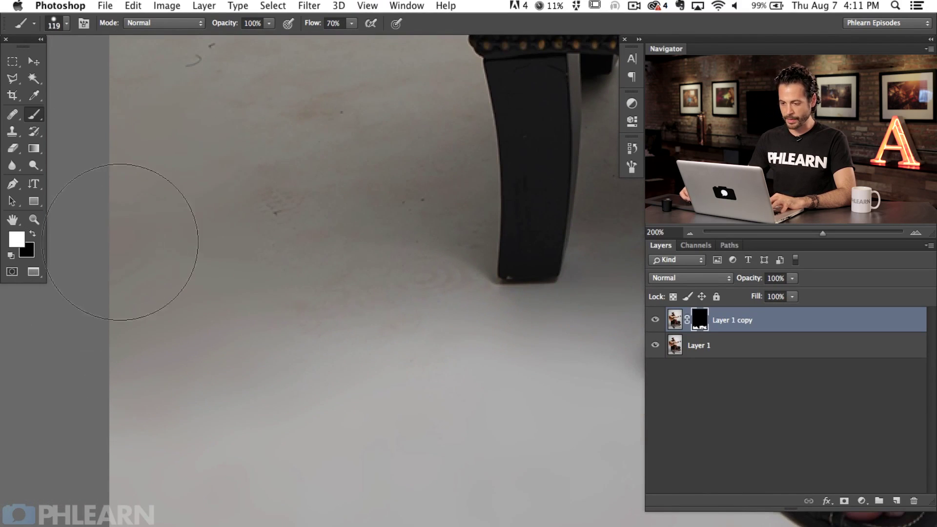
mouse_move(408, 301)
left_mouse_down()
mouse_move(432, 287)
mouse_move(426, 268)
mouse_move(458, 306)
mouse_move(387, 196)
left_mouse_up()
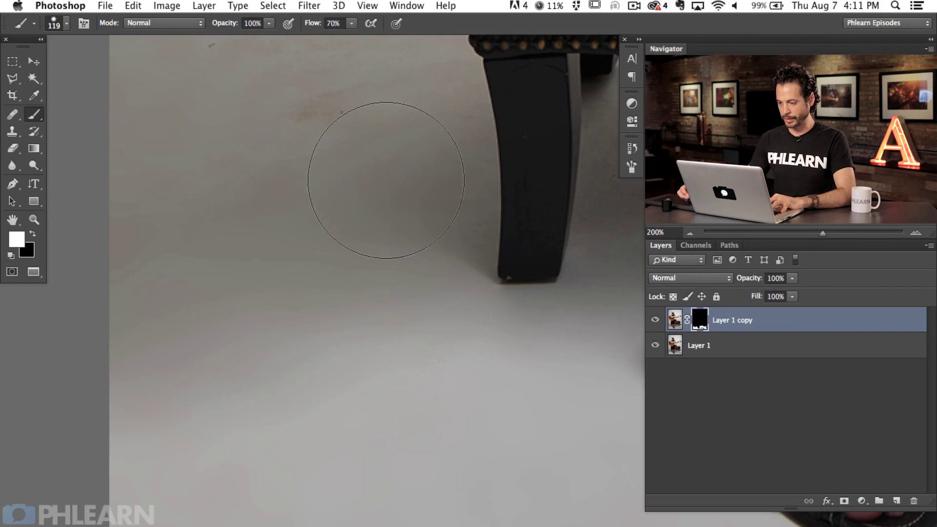
scroll(386, 180, "up", 5)
key("space")
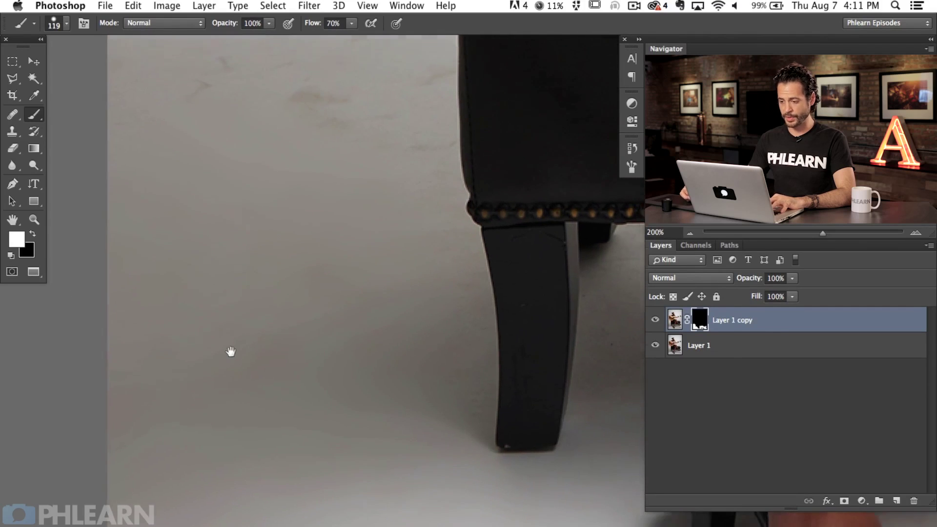
left_click_drag(231, 351, 247, 481)
left_click_drag(385, 284, 366, 271)
left_click_drag(403, 295, 367, 221)
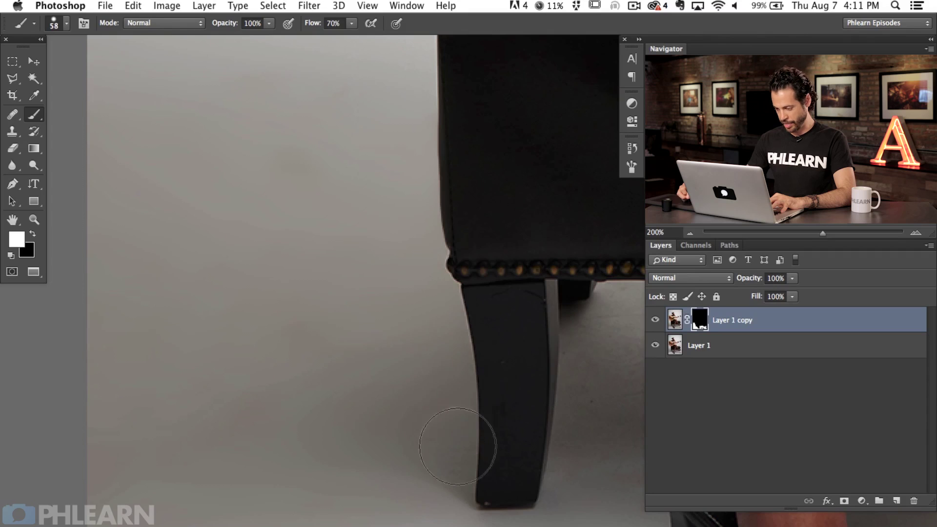
mouse_move(256, 202)
left_mouse_down()
mouse_move(309, 305)
mouse_move(328, 313)
left_mouse_up()
- Paint white on the mask over the floor beneath the stool, between its leg and the woman's ankle, reducing the brush to 41 px
mouse_move(347, 346)
left_mouse_down()
mouse_move(333, 297)
mouse_move(26, 86)
left_mouse_up()
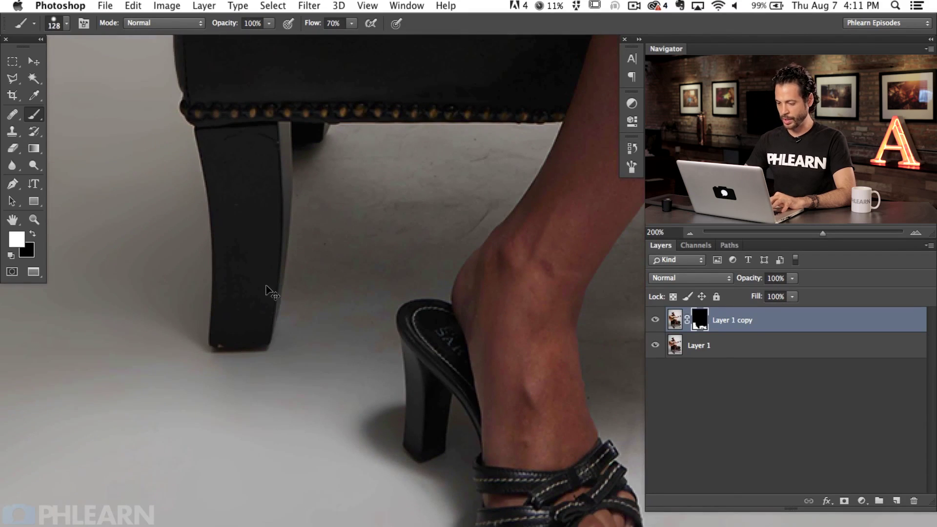
key("super+plus")
left_click_drag(352, 239, 370, 356)
left_click_drag(391, 268, 337, 266)
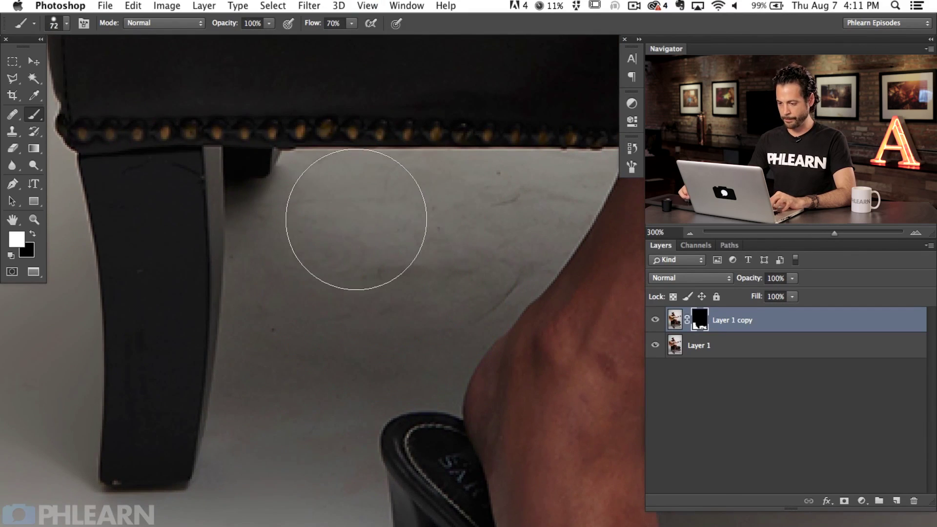
left_click_drag(457, 291, 401, 291)
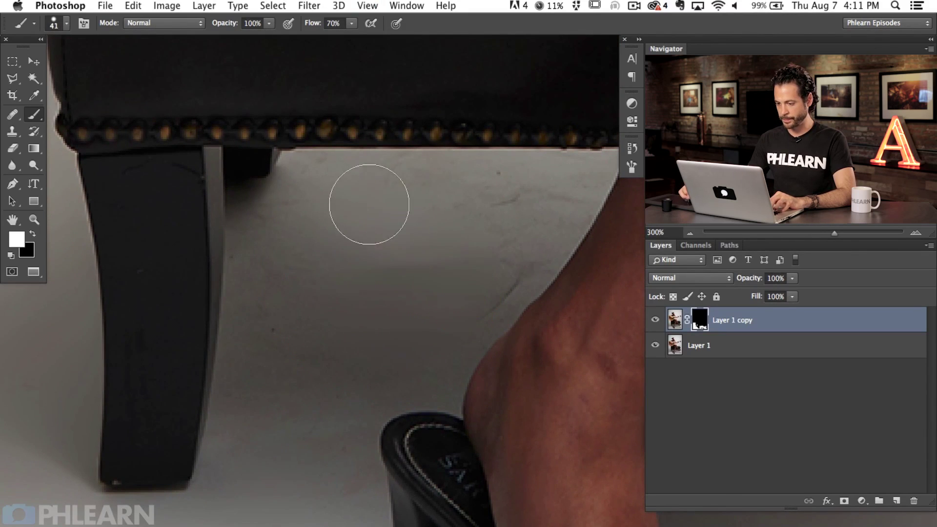
scroll(455, 177, "right", 4)
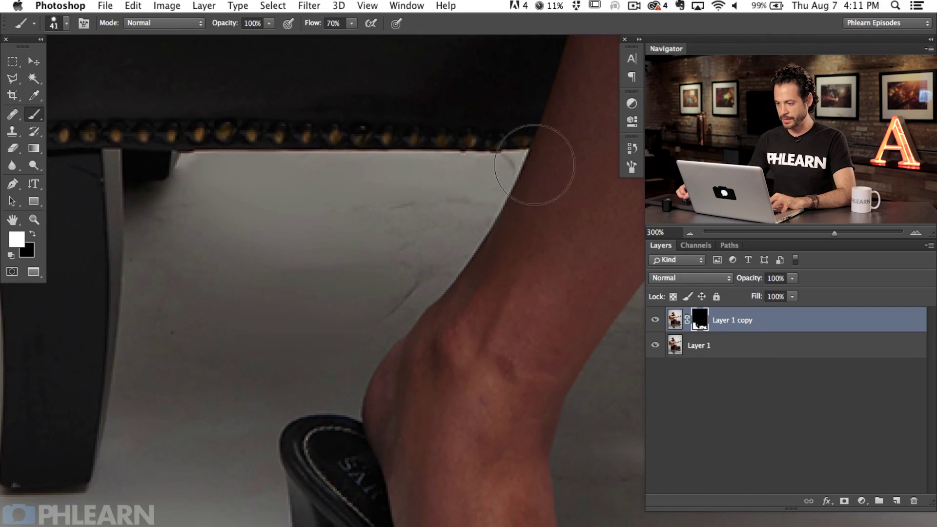
mouse_move(523, 158)
left_mouse_down()
mouse_move(519, 178)
mouse_move(519, 159)
mouse_move(515, 166)
left_mouse_up()
- Paint black on the mask to restore the corner where the stool's studded edge meets the woman's leg, then return to white
key("z")
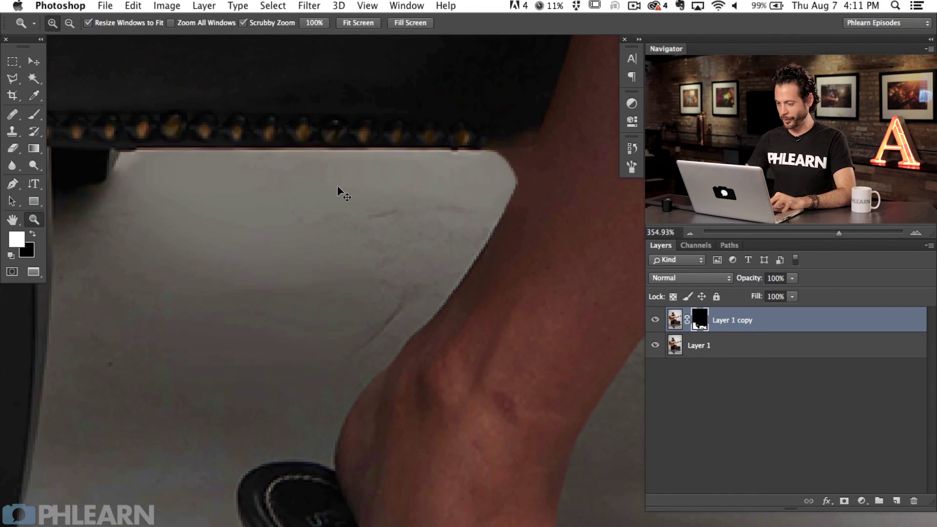
left_click(337, 190)
key("b")
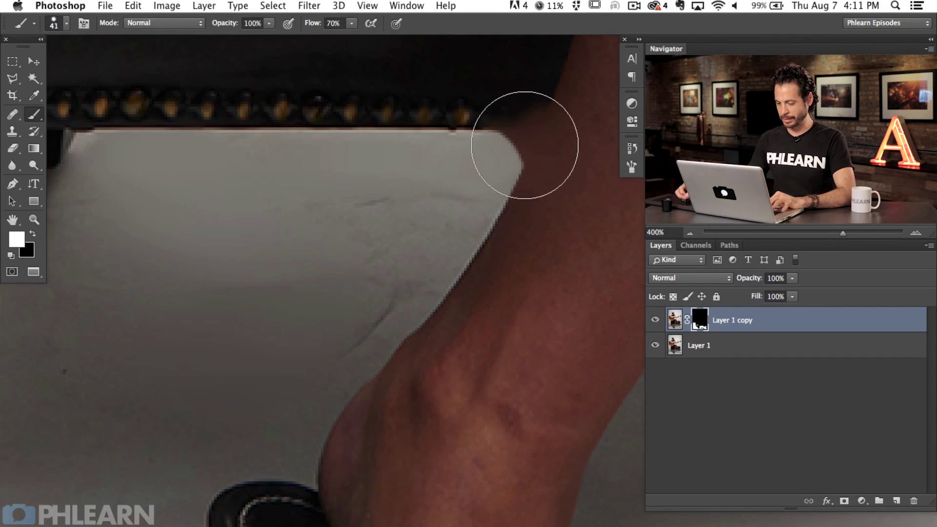
key("x")
mouse_move(517, 120)
left_mouse_down()
mouse_move(523, 135)
mouse_move(514, 126)
left_mouse_up()
key("x")
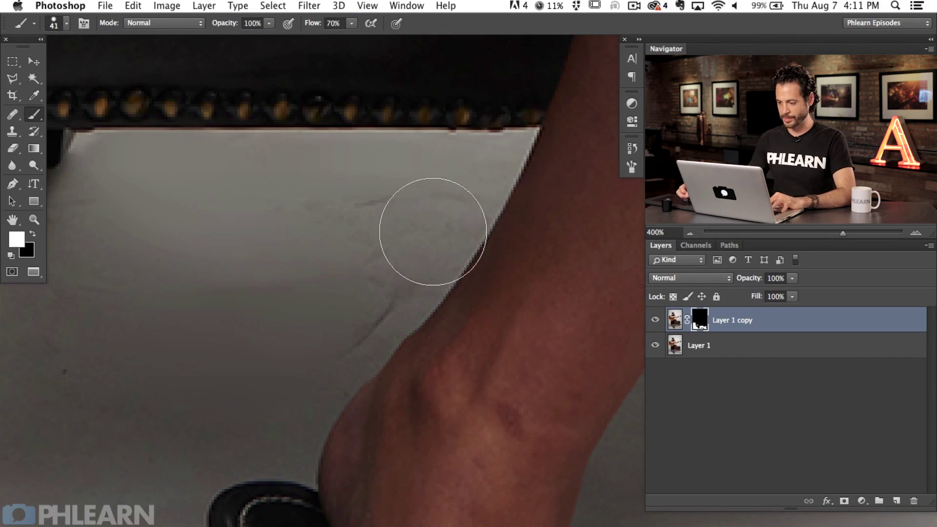
- Paint white over the remaining floor marks between the stool leg and the ankle, using 24 px and 37 px brushes
left_click_drag(354, 236, 349, 242)
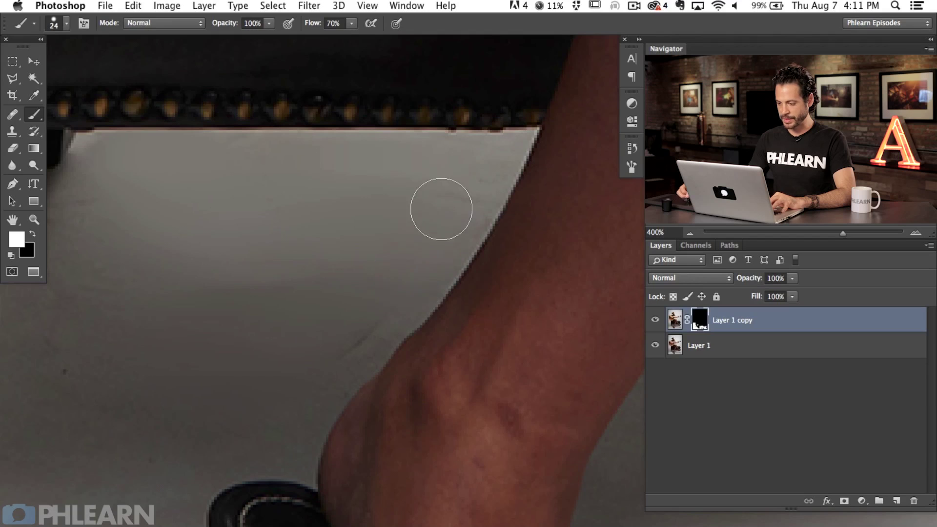
left_click_drag(311, 395, 359, 300)
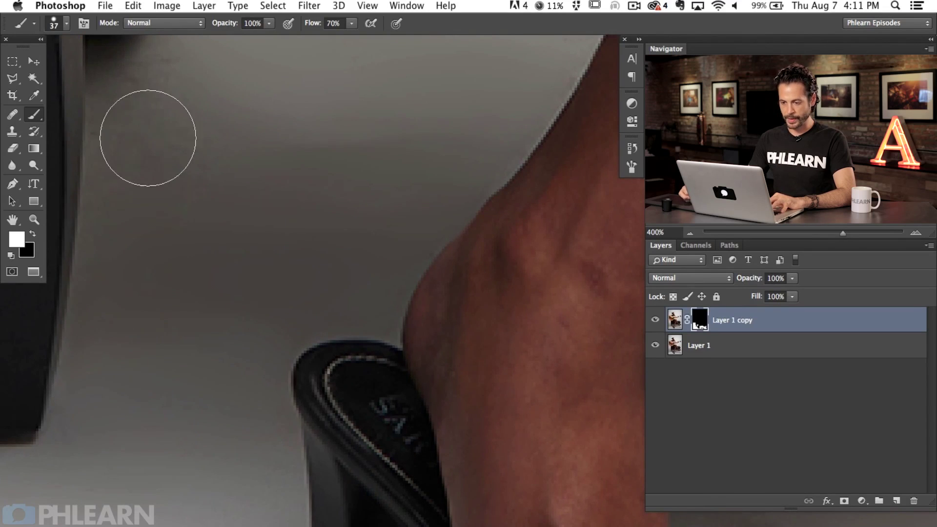
scroll(211, 345, "up", 5)
scroll(211, 345, "left", 2)
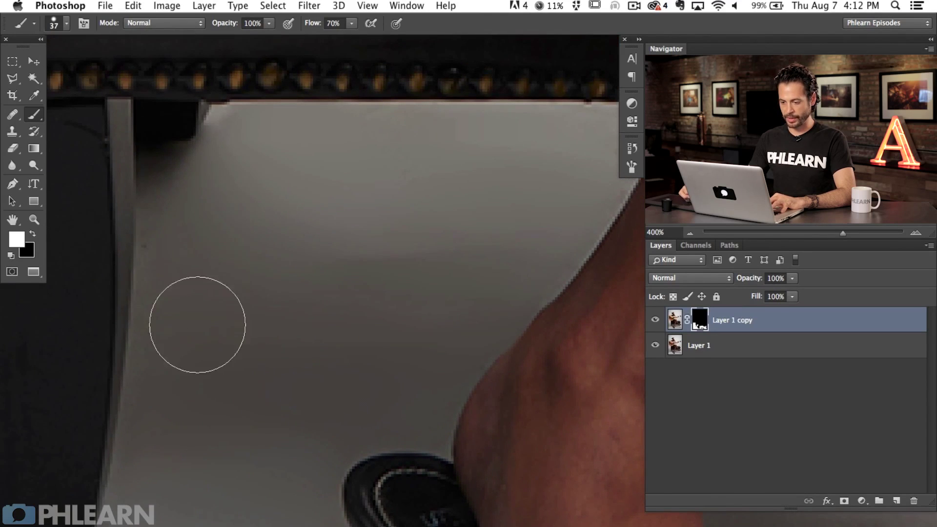
left_click_drag(209, 474, 339, 374)
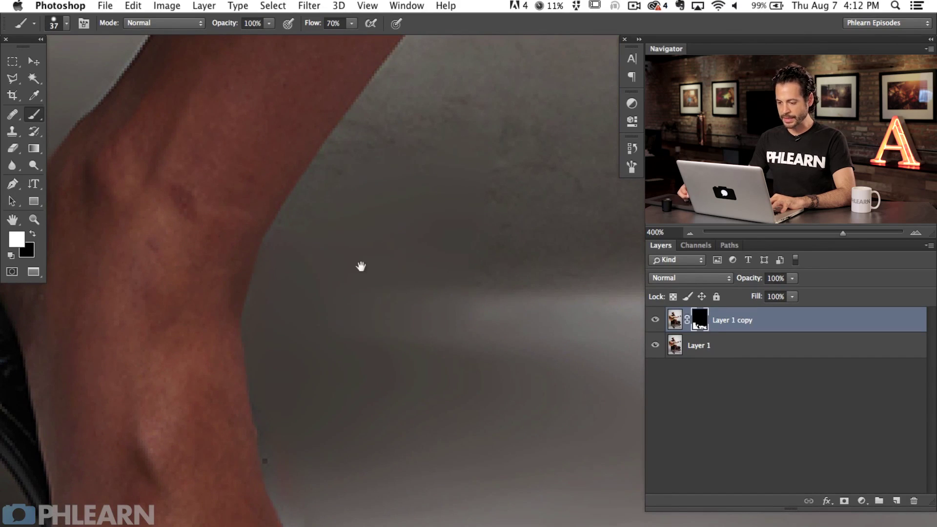
- Inspect the mask on the canvas and paint black over the spill along the rear edge of the woman's lower leg
left_click_drag(361, 267, 344, 361)
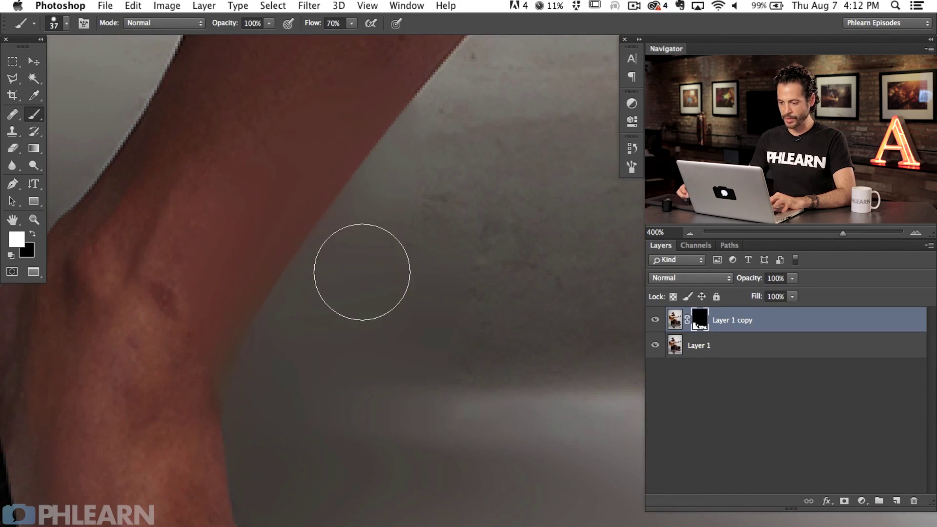
left_click(702, 320, "alt")
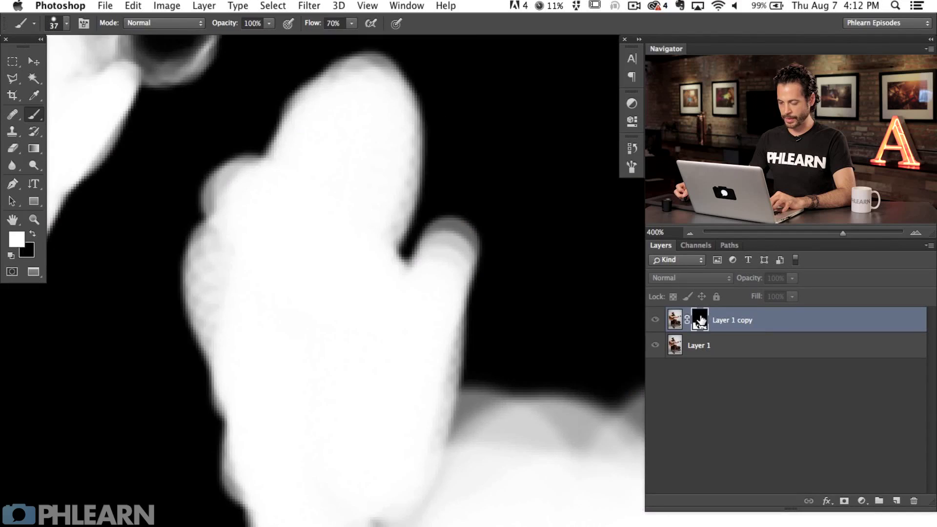
left_click(701, 321, "alt")
left_click(700, 320, "alt")
left_click(700, 322, "alt")
key("x")
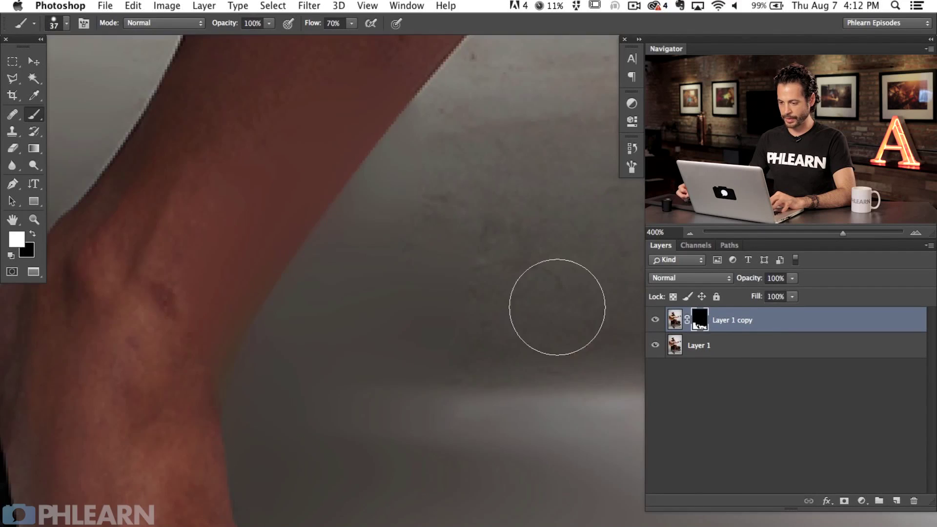
left_click_drag(367, 341, 298, 443)
key("x")
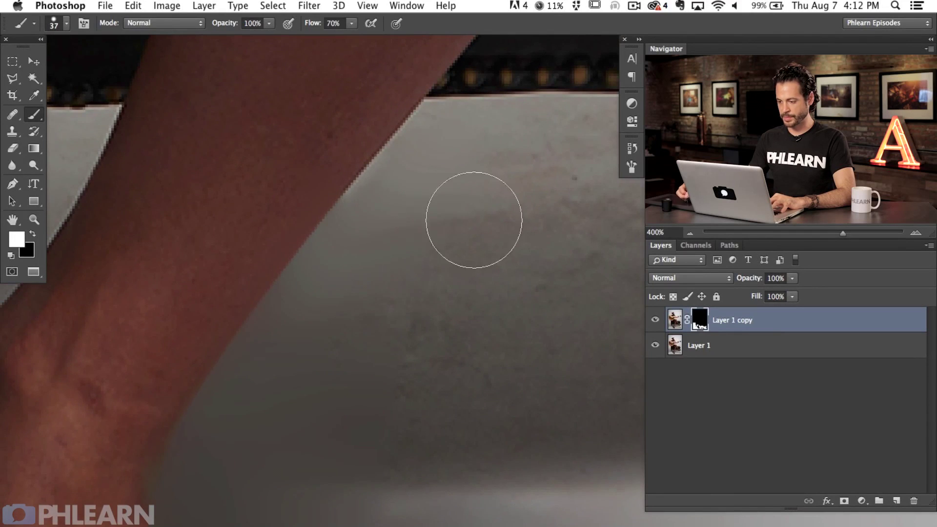
- Enlarge the brush to 59 px and paint white over the shadowed floor directly behind the woman's lower leg
scroll(395, 308, "down", 3)
scroll(395, 308, "right", 3)
scroll(301, 308, "down", 2)
scroll(301, 307, "right", 2)
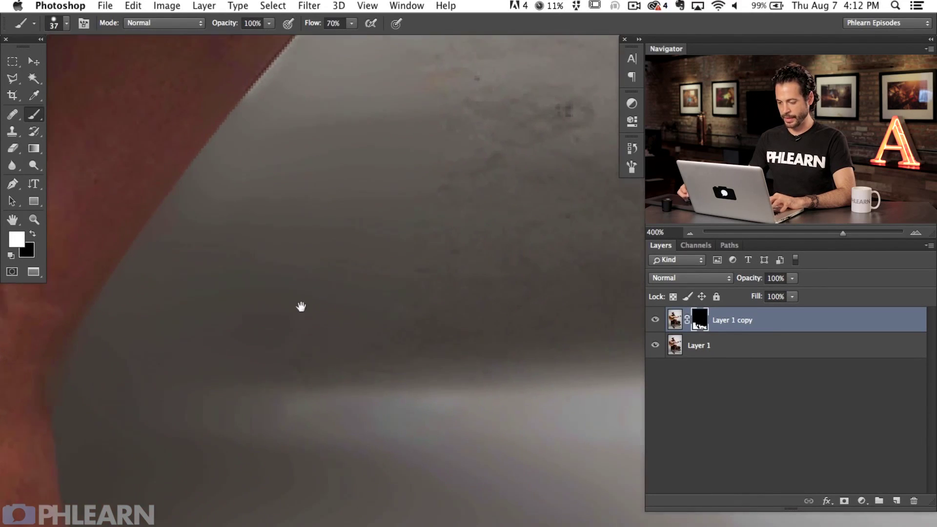
key("bracketright")
key("bracketright")
key("super+minus")
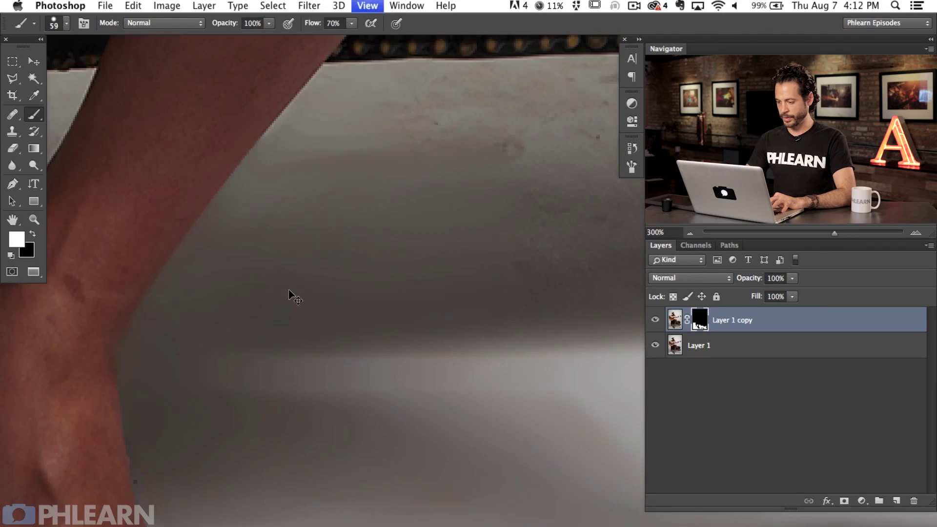
left_click_drag(379, 293, 340, 349)
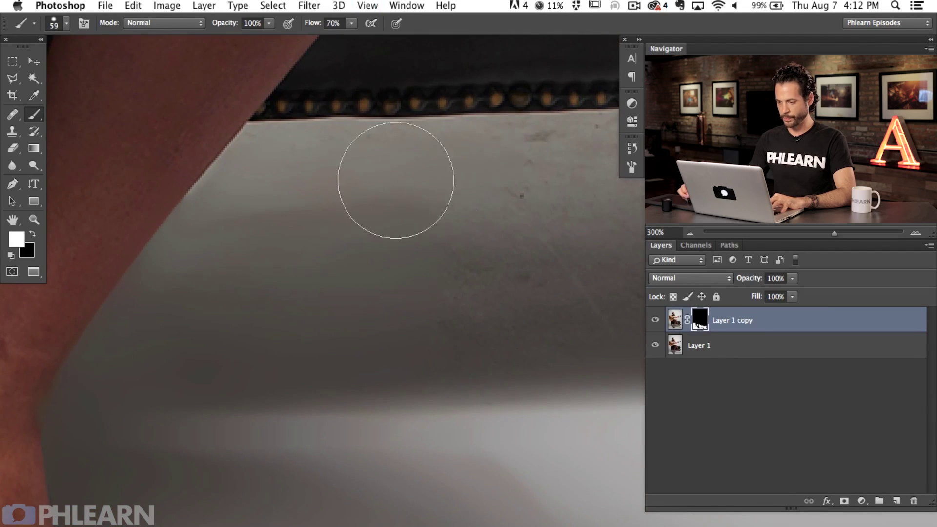
- Paint white on the mask over the floor strip beneath the stool's studded edge, continuing toward the raised sandal
mouse_move(397, 465)
left_mouse_down()
mouse_move(305, 393)
mouse_move(254, 390)
left_mouse_up()
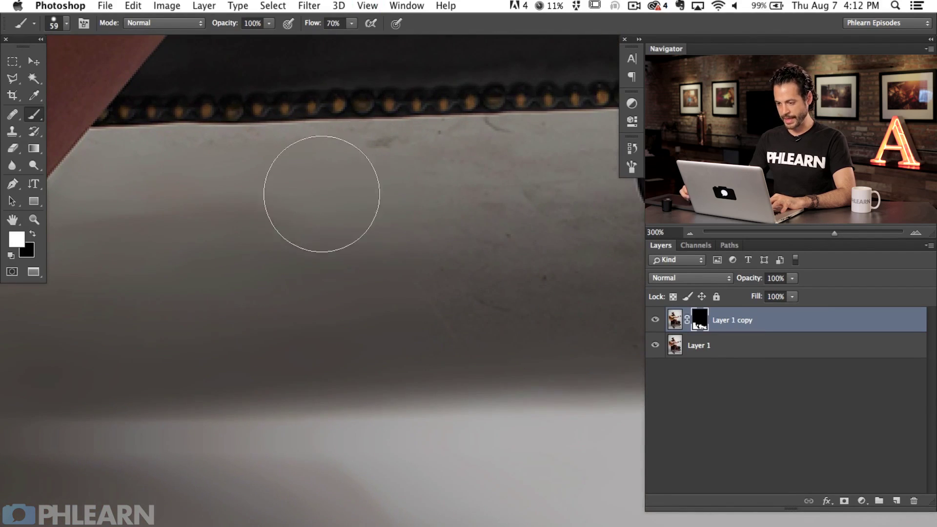
left_click_drag(226, 170, 142, 153)
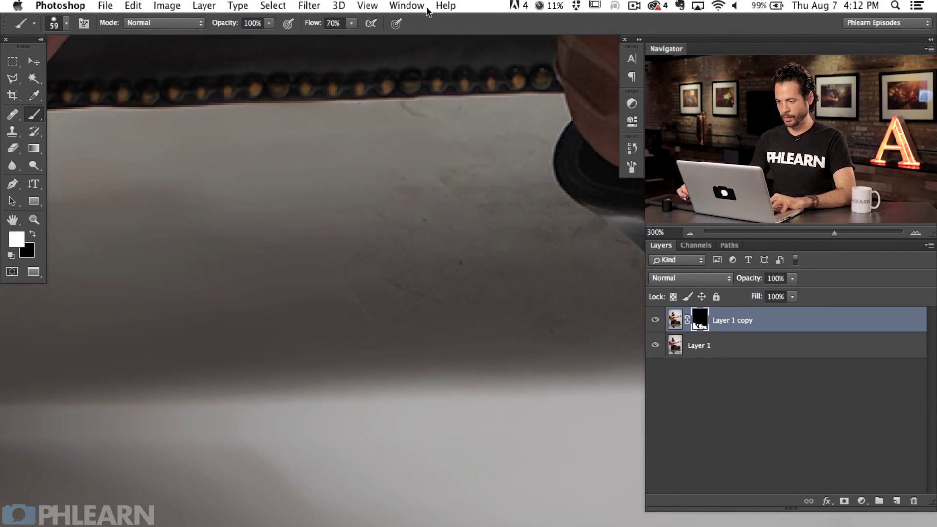
left_click(413, 134)
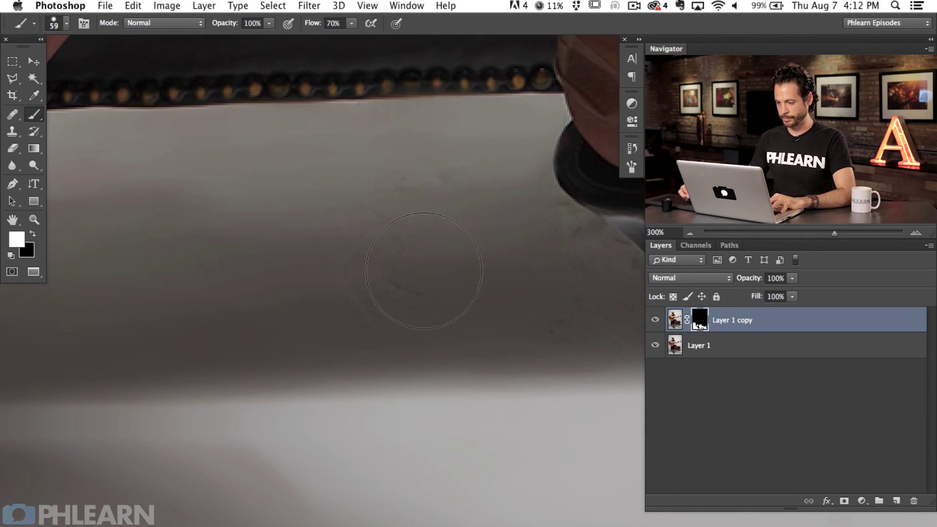
- Paint white over the floor around the raised foot's narrow heel piece, and restore the heel's sharp edges
scroll(373, 200, "right", 10)
scroll(373, 200, "down", 2)
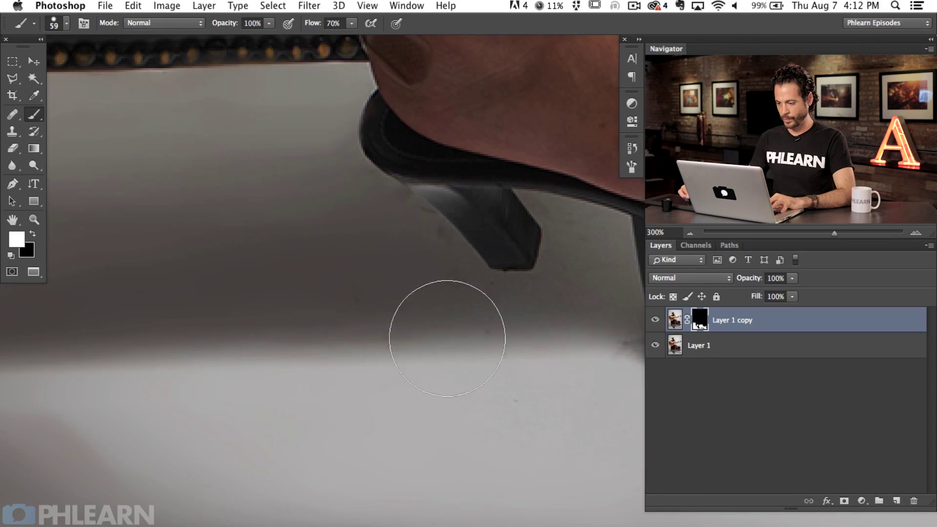
left_click_drag(456, 314, 496, 278)
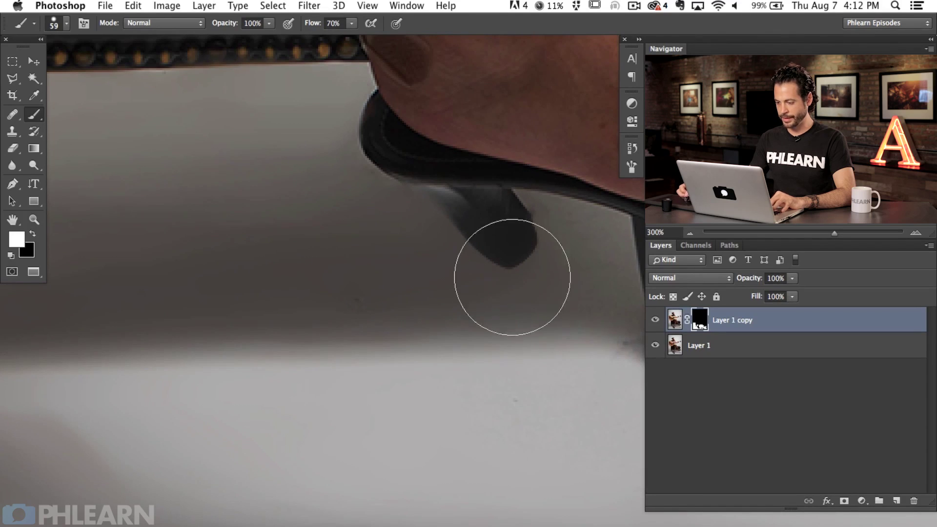
left_click_drag(509, 190, 508, 289)
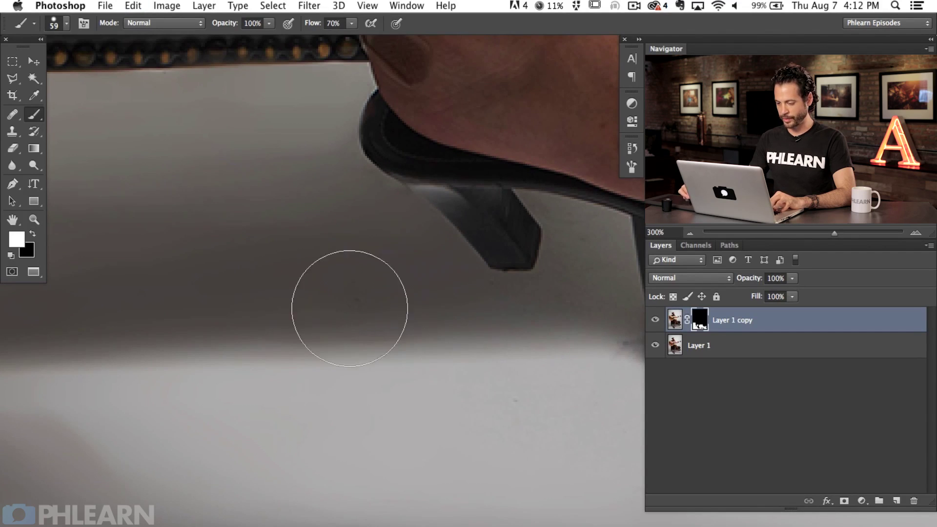
- Paint white over the floor between the raised sandal's narrow heel piece and its thick block with a smaller brush
left_click_drag(542, 380, 442, 368)
left_click_drag(526, 349, 487, 350)
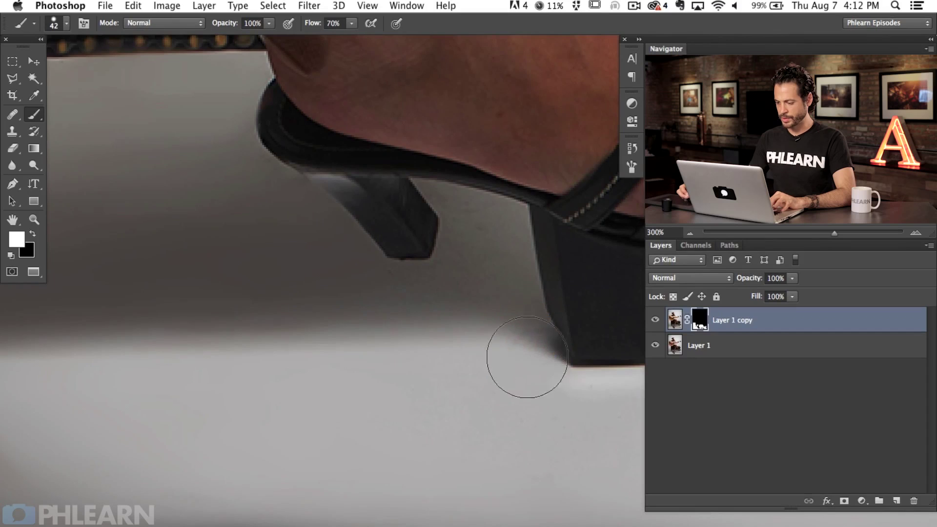
left_click_drag(493, 236, 479, 236)
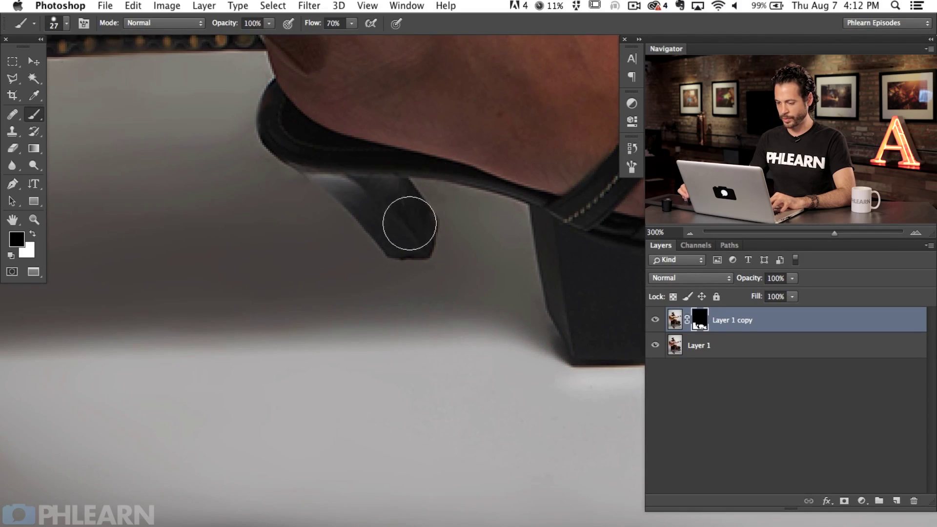
- Paint white on the mask over the floor beneath the raised sandal's sole and around its toe, enlarging the brush to 42 px
left_click_drag(494, 317, 401, 287)
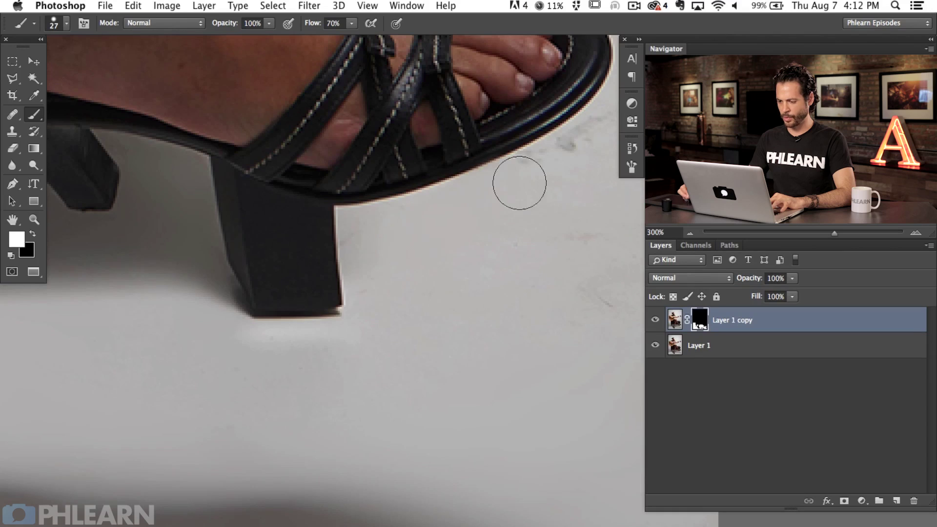
scroll(461, 238, "right", 5)
scroll(460, 238, "up", 2)
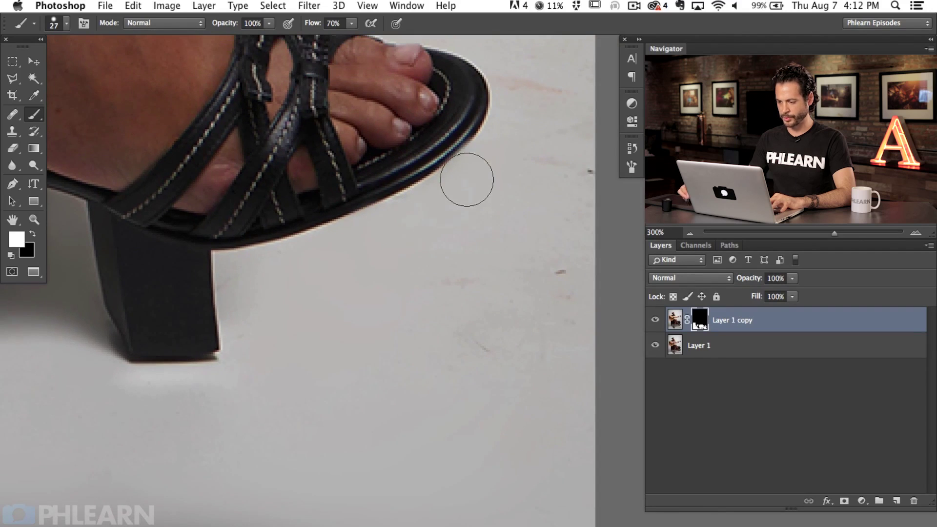
key("x")
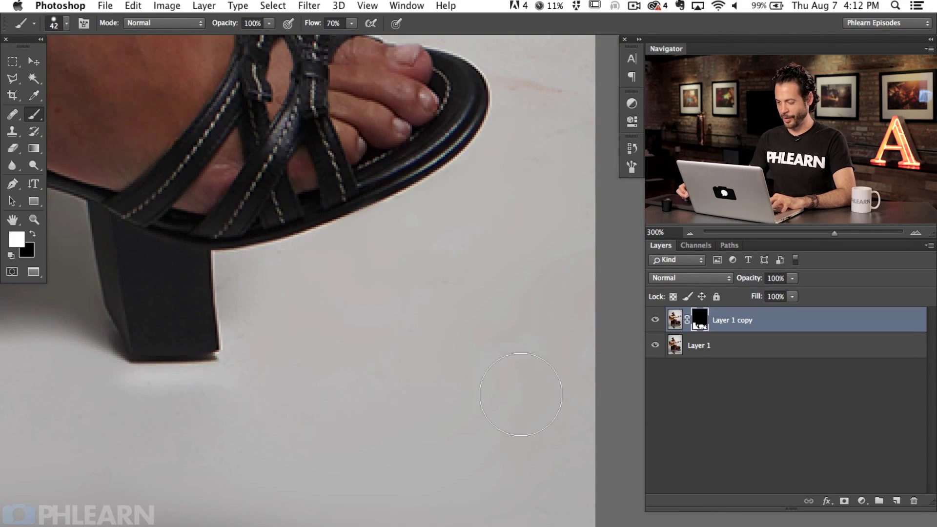
- Enlarge the brush to 91 px and paint white over the floor between the cast shadow's end and the photo's right edge
scroll(521, 394, "down", 5)
scroll(521, 394, "right", 4)
left_click_drag(418, 441, 429, 205)
left_click_drag(408, 291, 493, 204)
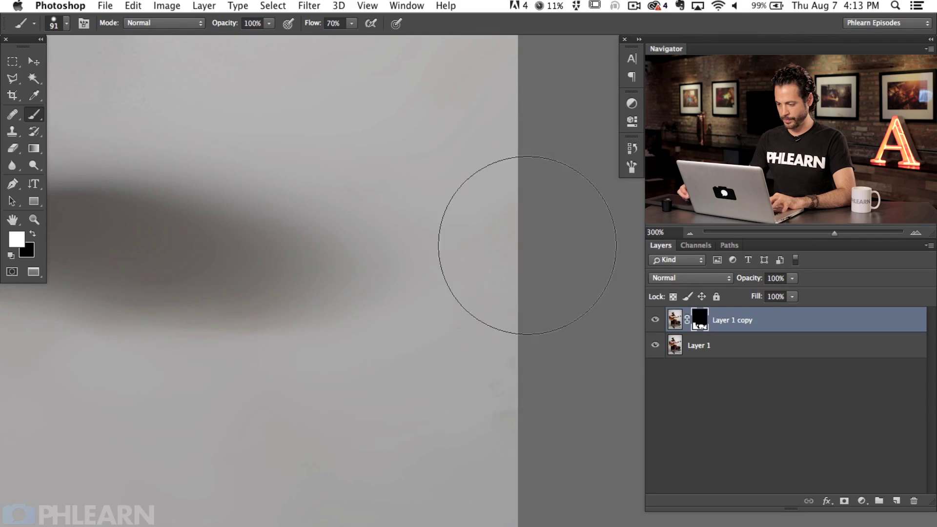
left_click_drag(422, 234, 387, 456)
left_click_drag(413, 74, 412, 435)
left_click_drag(433, 383, 432, 393)
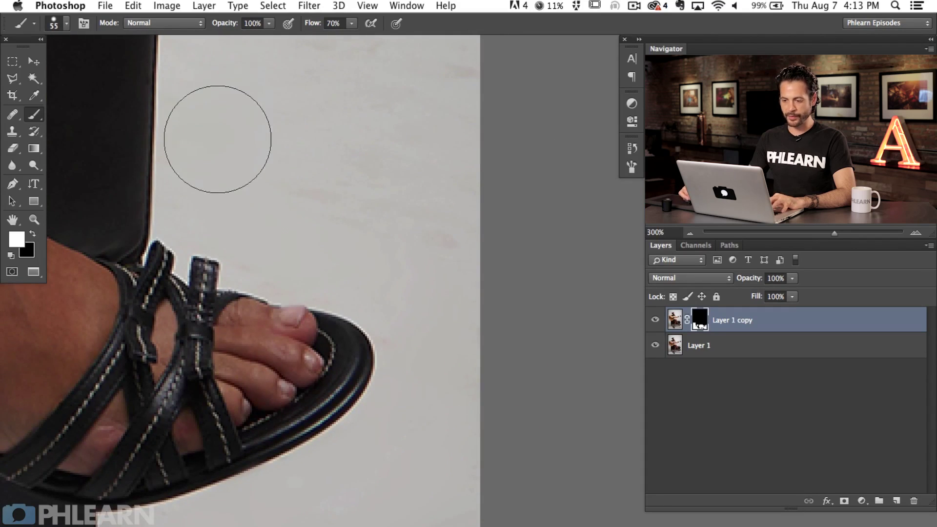
- Paint white over the marked backdrop strip between the stool's right side and the photo's edge with a 55 px brush
scroll(412, 264, "up", 8)
scroll(412, 264, "left", 2)
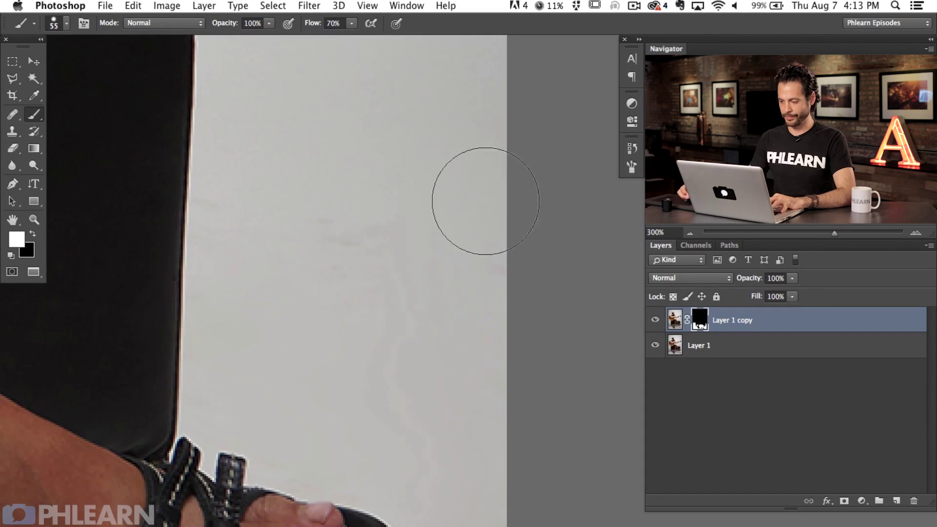
left_click_drag(339, 217, 374, 493)
- Enlarge the brush to 473 px and paint white on the mask over the open backdrop around the woman
key("super+minus")
key("super+minus")
key("super+minus")
key("super+minus")
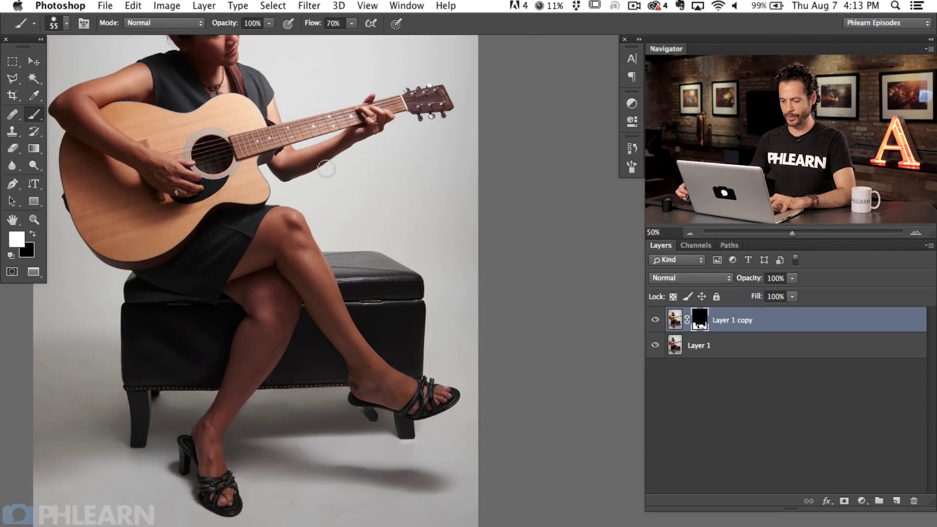
mouse_move(392, 311)
left_mouse_down()
mouse_move(460, 502)
mouse_move(483, 525)
left_mouse_up()
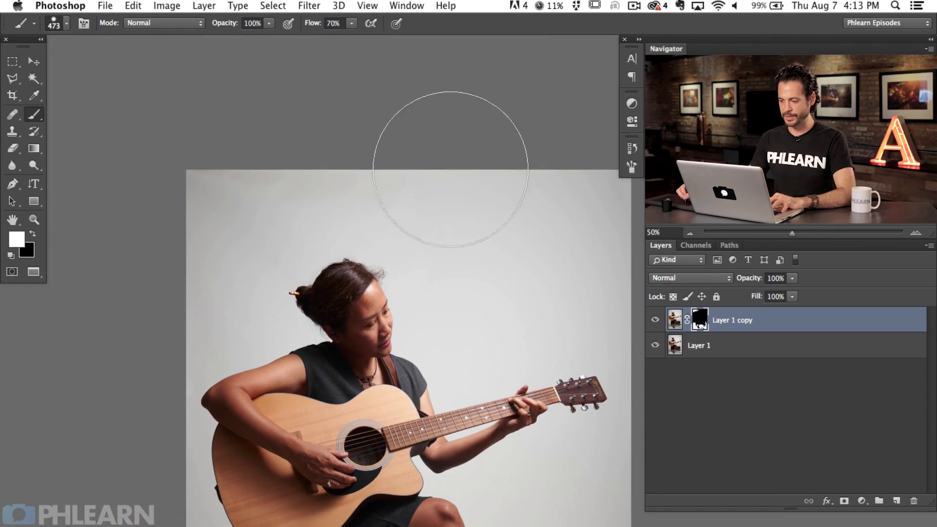
scroll(477, 161, "down", 5)
key("super+plus")
key("super+plus")
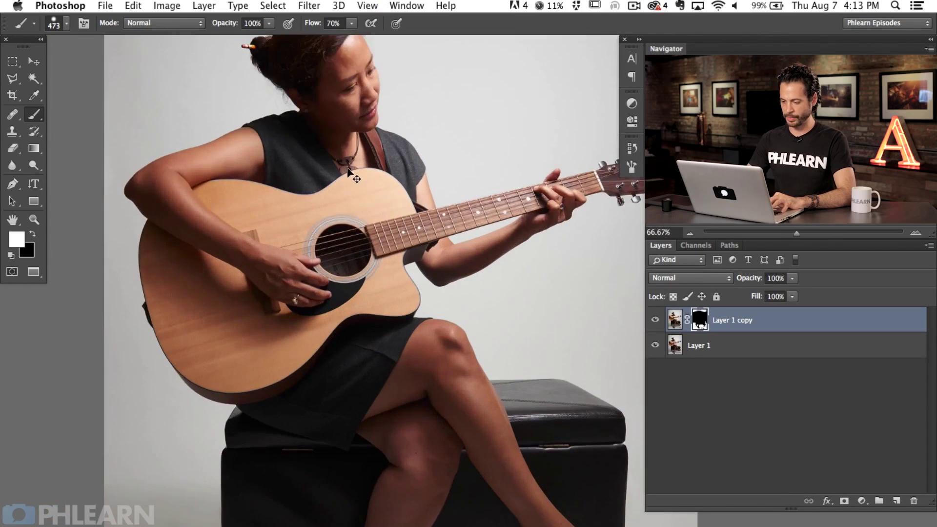
- Paint white over the floor left of the stool and in front of the planted sandal, reducing the brush to 275 px
left_click_drag(364, 445, 463, 218)
scroll(463, 218, "down", 2)
scroll(463, 218, "left", 4)
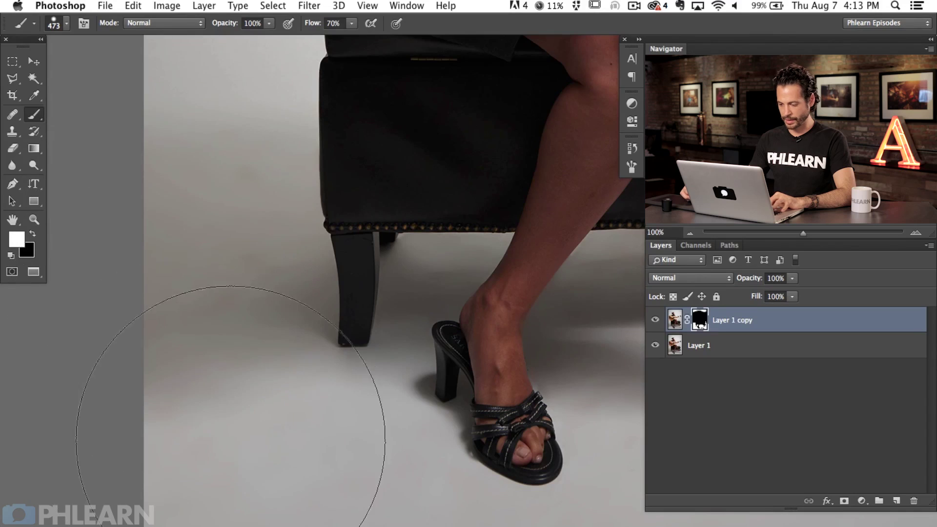
scroll(329, 446, "down", 3)
scroll(328, 445, "right", 2)
left_click_drag(368, 412, 125, 402)
left_click_drag(438, 355, 390, 354)
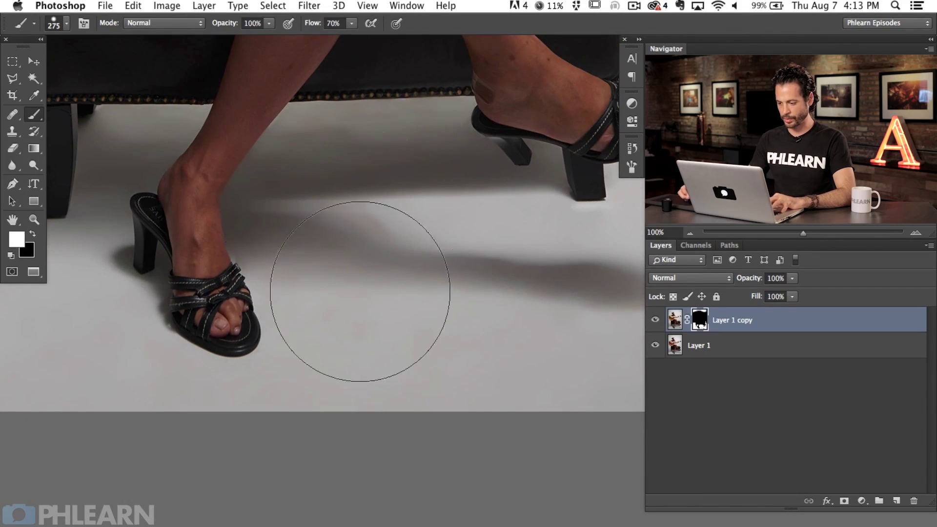
- Paint white over the remaining floor below the cast shadow, from the right corner back to the planted sandal
scroll(318, 345, "right", 5)
left_click_drag(498, 395, 459, 402)
key("super+plus")
mouse_move(221, 398)
left_mouse_down()
mouse_move(452, 297)
mouse_move(462, 280)
mouse_move(469, 287)
left_mouse_up()
- Compare the floor around the feet with Layer 1 copy hidden and shown, and review the whole photo
left_click(654, 321)
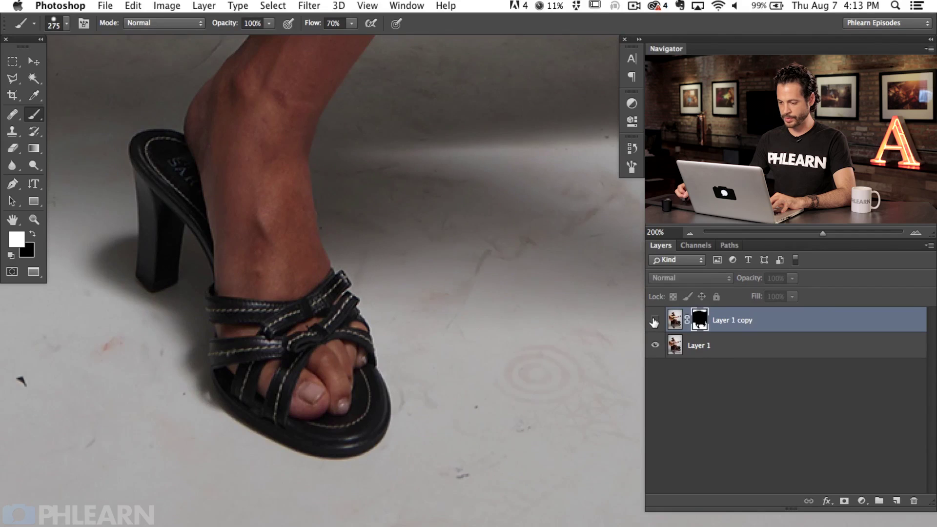
left_click(654, 320)
left_click(654, 320)
left_click(654, 321)
left_click_drag(606, 324, 148, 372)
left_click(654, 321)
left_click(654, 320)
left_click(654, 321)
left_click(654, 321)
left_click(654, 321)
left_click(654, 321)
key("super+minus")
key("super+minus")
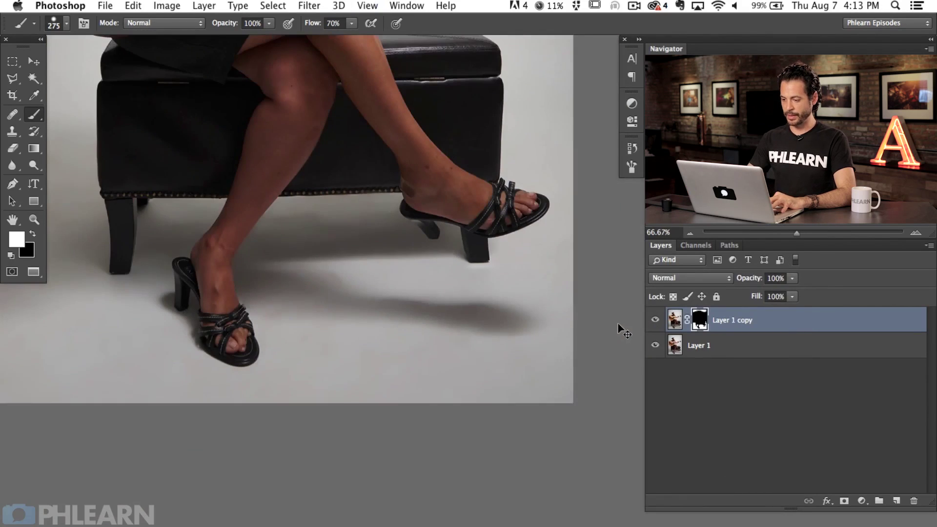
key("super+minus")
left_click_drag(402, 326, 403, 476)
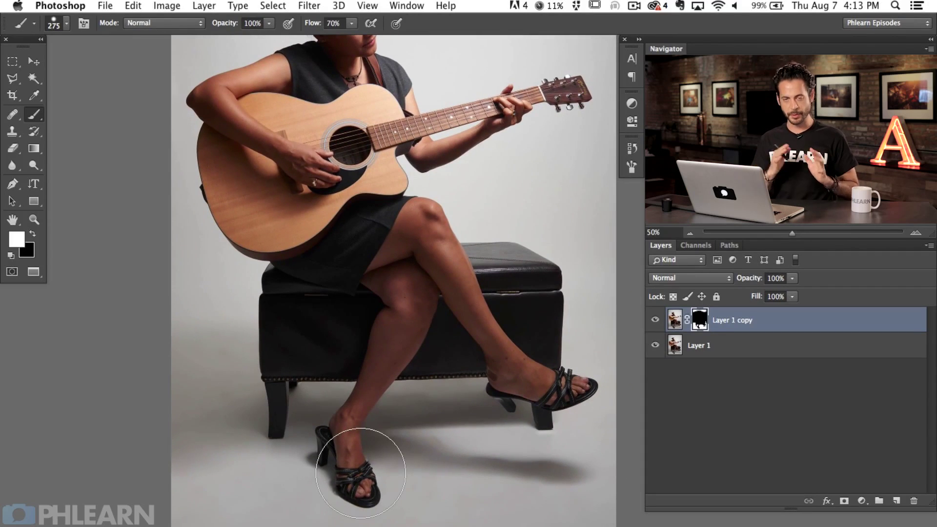
- Create a new layer on top, sample the grey floor colour, and set a 383 px brush with 20% flow
key("alt+shift+super+n")
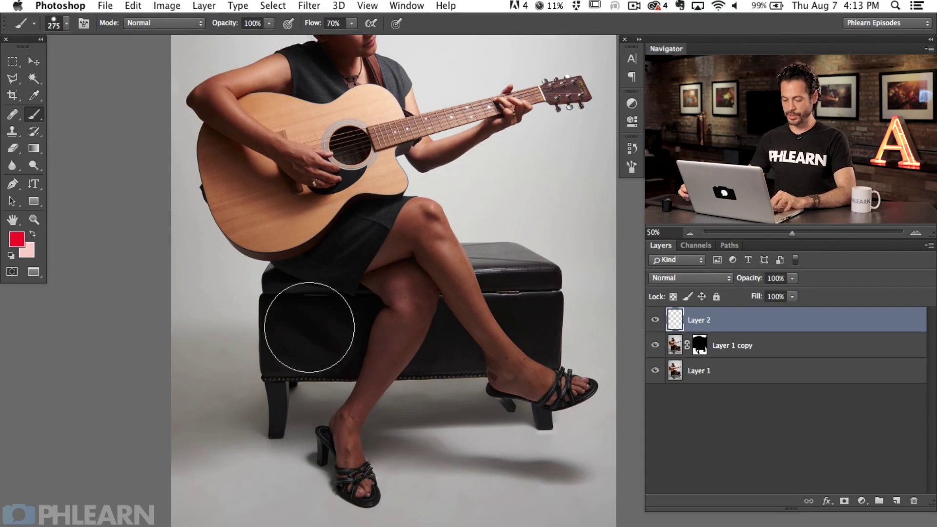
left_click(293, 445, "ctrl+alt")
left_click(270, 441, "ctrl+alt")
mouse_move(237, 377)
left_mouse_down()
mouse_move(254, 366)
mouse_move(290, 375)
left_mouse_up()
key("shift+2")
left_click_drag(286, 334, 271, 285)
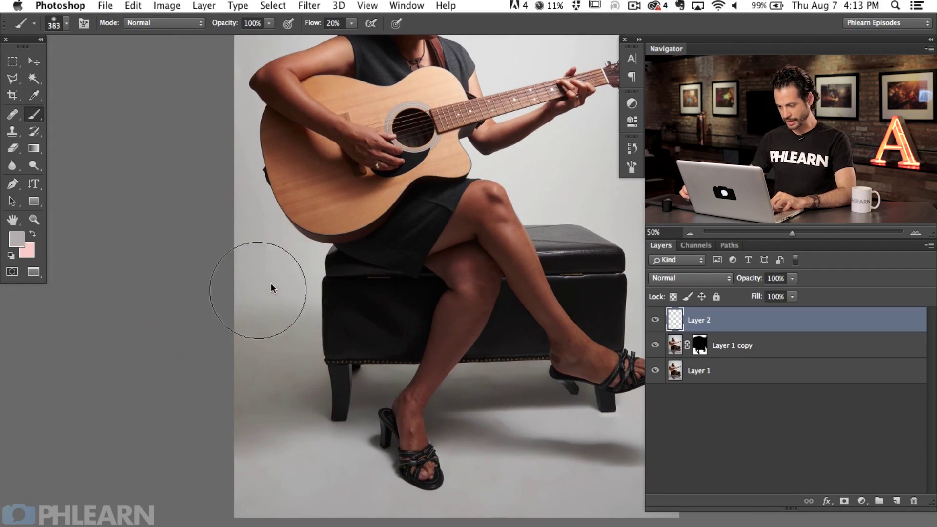
- Paint sampled greys over the uneven backdrop and floor left of the stool with a 531 px brush at 10% flow
left_click(277, 290, "alt")
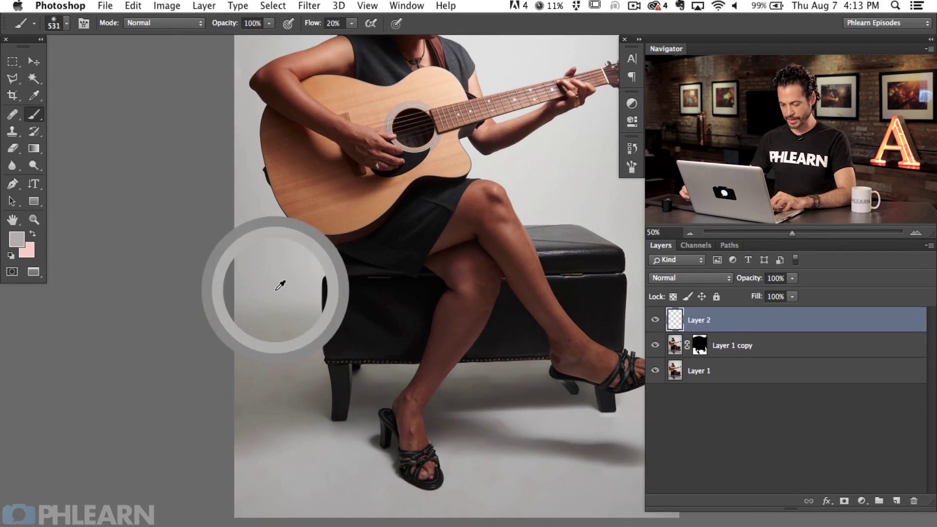
key("shift+1")
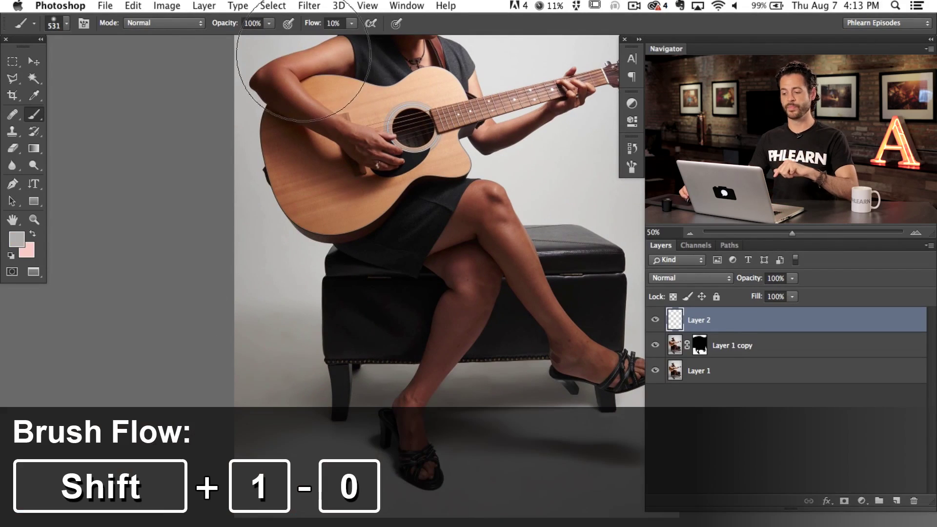
left_click(285, 282, "alt")
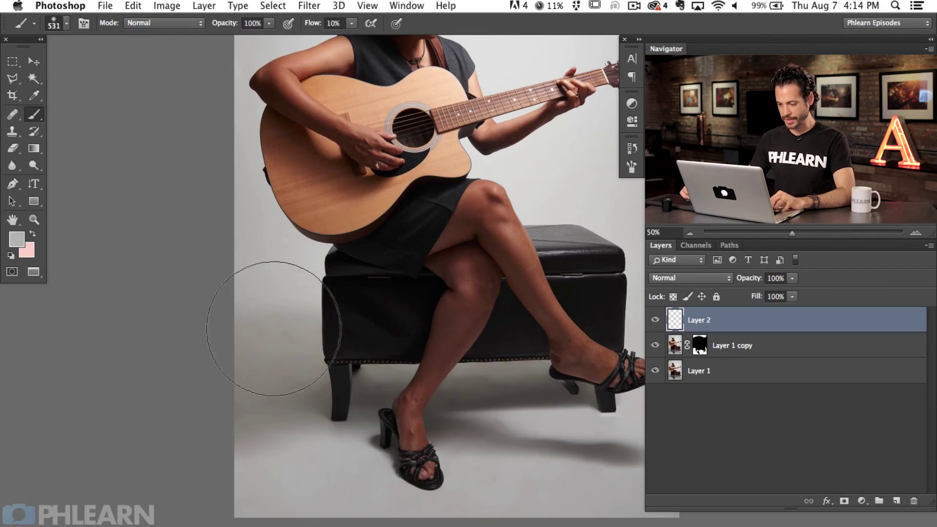
mouse_move(270, 307)
left_mouse_down()
mouse_move(280, 315)
mouse_move(248, 414)
mouse_move(293, 471)
mouse_move(272, 415)
mouse_move(272, 473)
left_mouse_up()
left_click(309, 462, "alt")
mouse_move(290, 510)
left_mouse_down()
mouse_move(297, 461)
mouse_move(289, 394)
mouse_move(292, 446)
left_mouse_up()
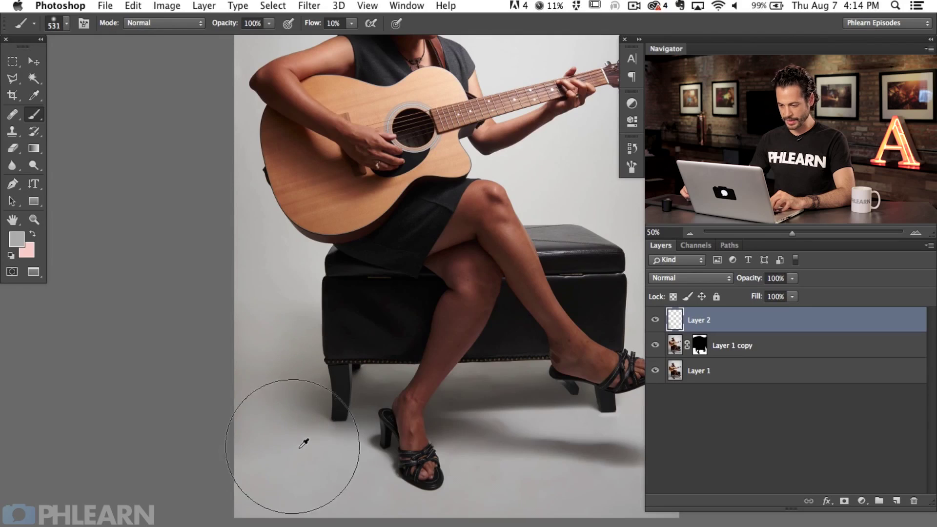
- Even out the backdrop right of the stool and in the upper corners on Layer 2 with sampled light greys
scroll(310, 465, "right", 5)
scroll(309, 465, "down", 2)
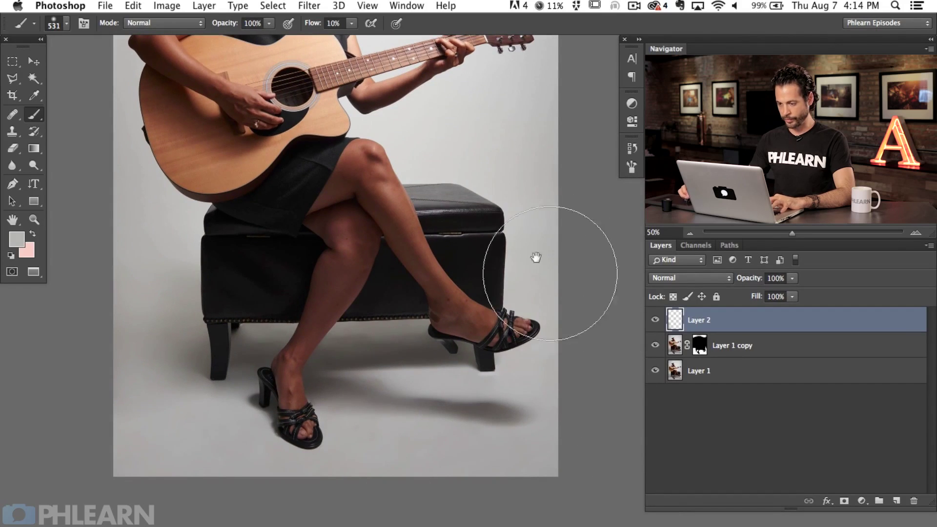
scroll(376, 187, "up", 10)
scroll(376, 187, "left", 4)
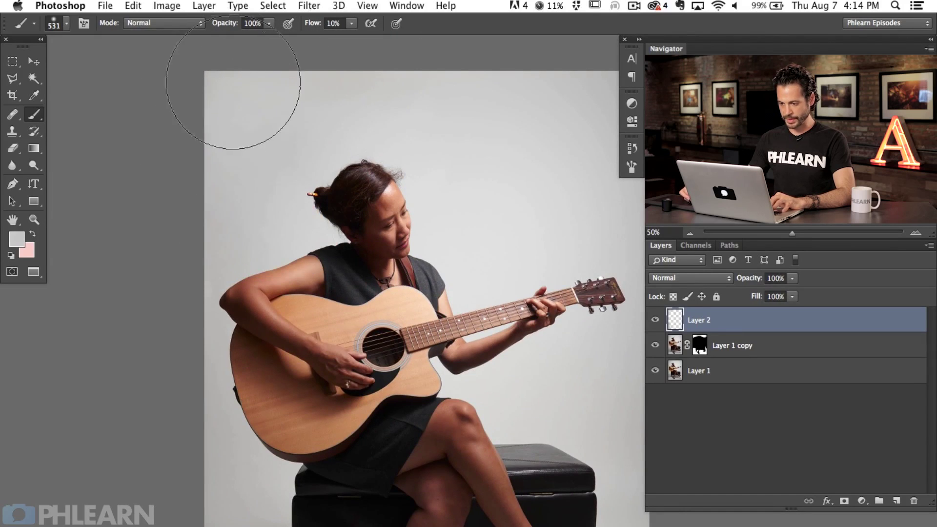
scroll(387, 88, "right", 4)
scroll(387, 88, "down", 1)
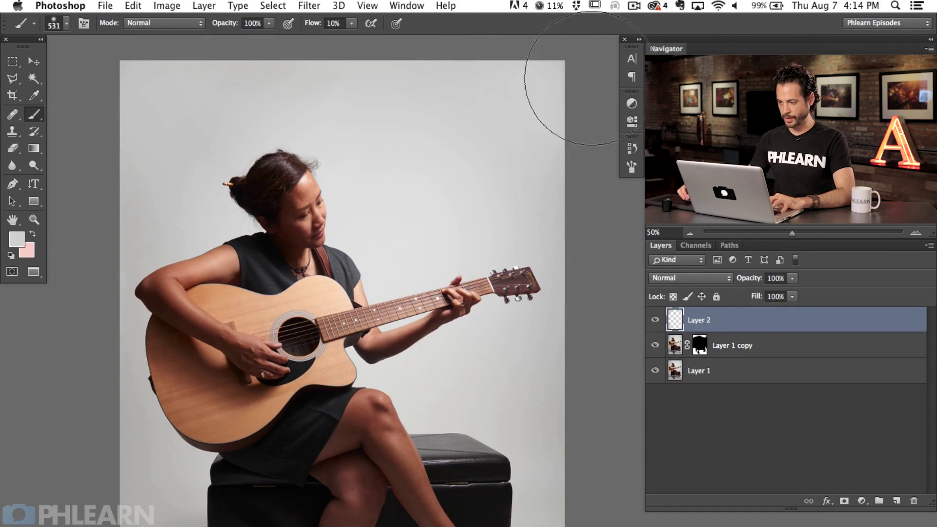
scroll(541, 111, "down", 5)
scroll(529, 310, "right", 1)
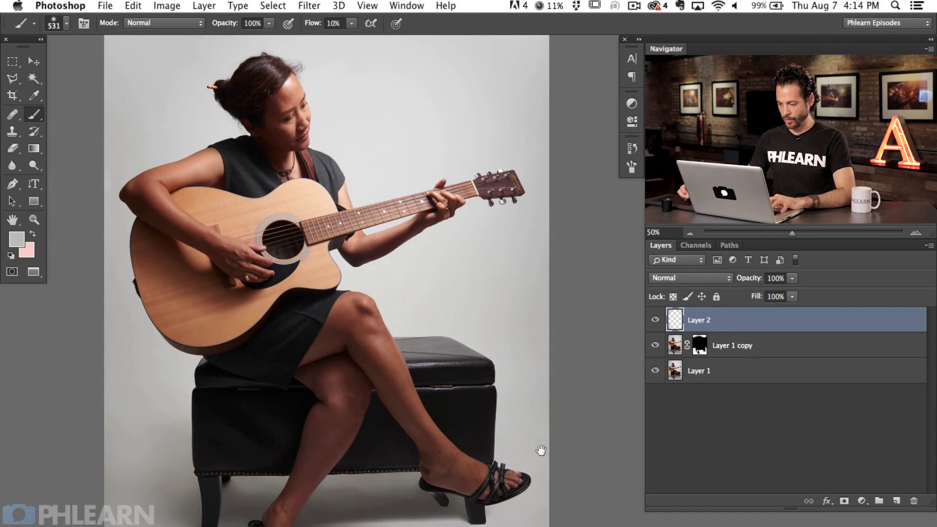
- Sample greys from the floor and blend them softly over the foreground floor and the area left of the stool
scroll(541, 450, "down", 10)
left_click(395, 426, "alt")
left_click(393, 406, "alt")
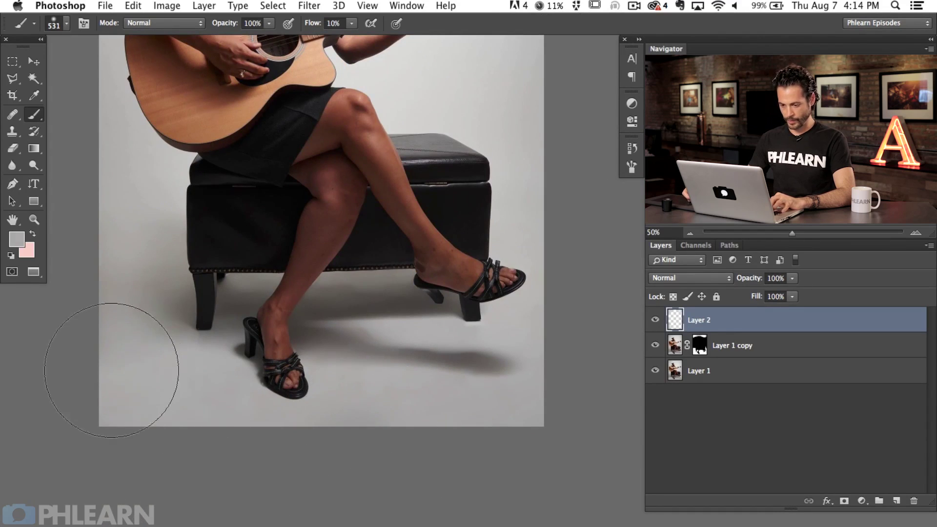
left_click(135, 319, "alt")
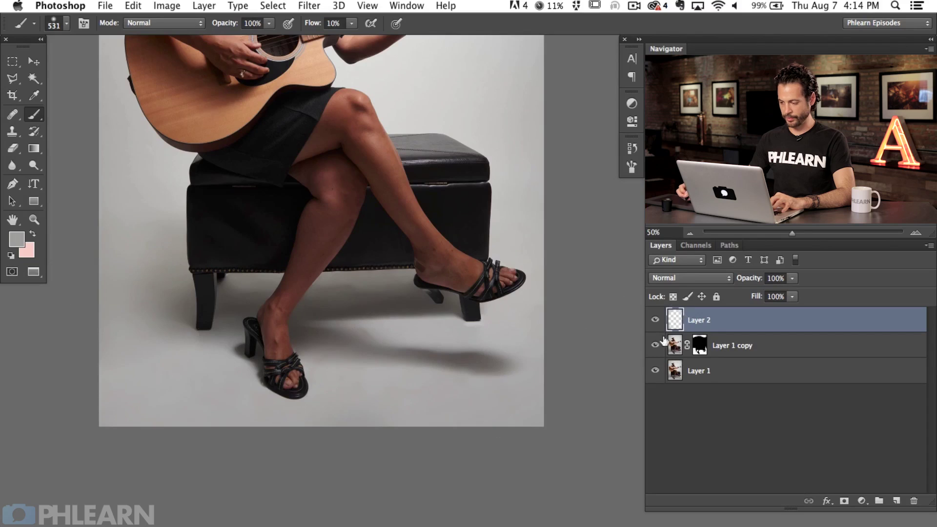
- Check Layer 2's effect by toggling its visibility, and set up the Eraser at 347 px with 30% flow
left_click(654, 320)
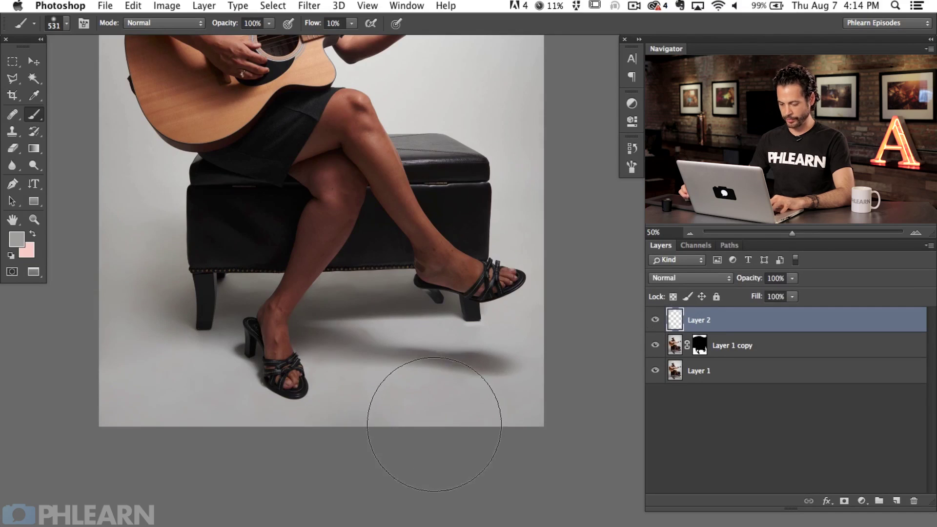
key("e")
mouse_move(357, 411)
left_mouse_down()
mouse_move(384, 400)
mouse_move(423, 519)
left_mouse_up()
- Group Layer 2 and Layer 1 copy together, and compare the full photo with the original
left_click(747, 352, "shift")
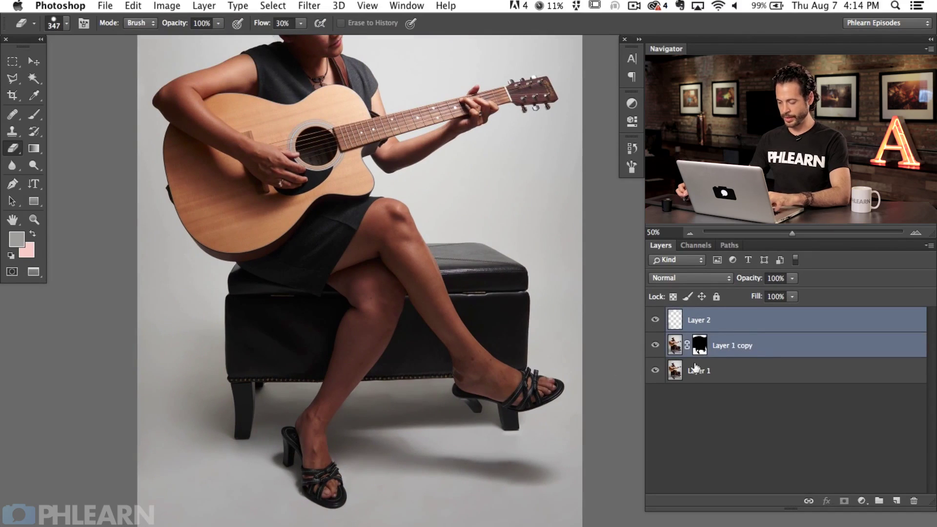
key("super+g")
left_click_drag(507, 410, 551, 456)
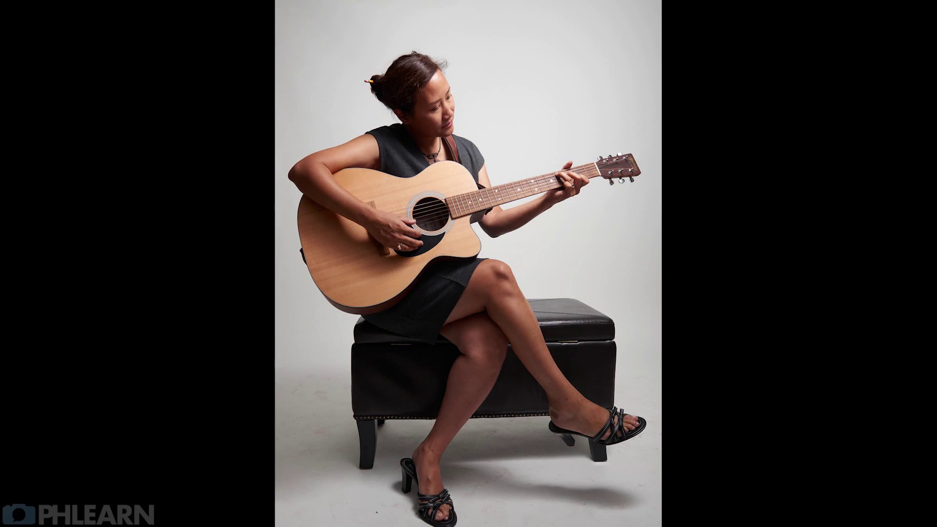